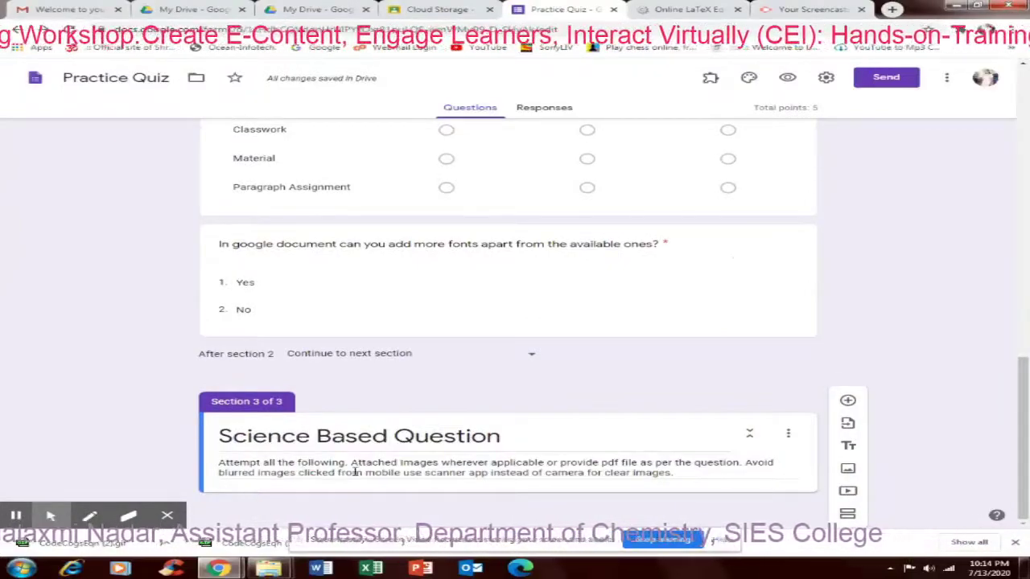
Add a section 3 question: 'What are the option available to learn the steps involved in a reaction as per quantum'.
{"action": "left_click", "coordinate": [520, 510]}
{"action": "left_click_drag", "start_coordinate": [1023, 469], "coordinate": [1026, 471]}
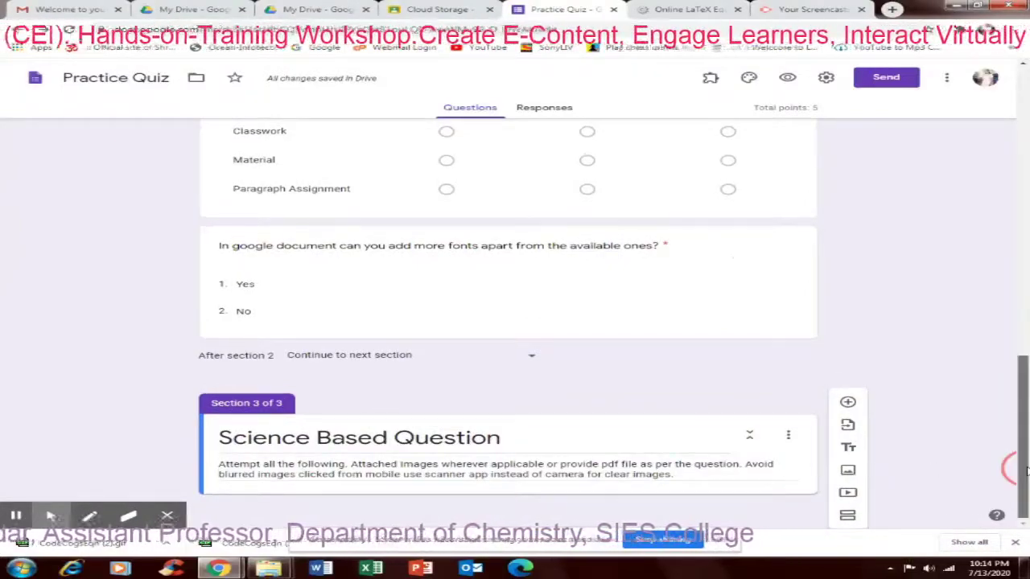
{"action": "left_click", "coordinate": [847, 400]}
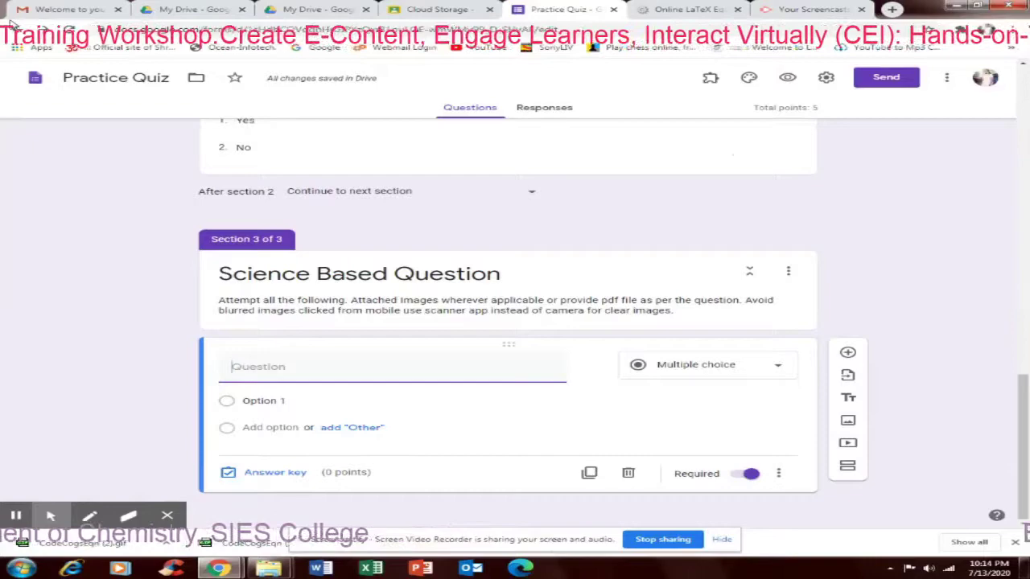
{"action": "type", "text": "What"}
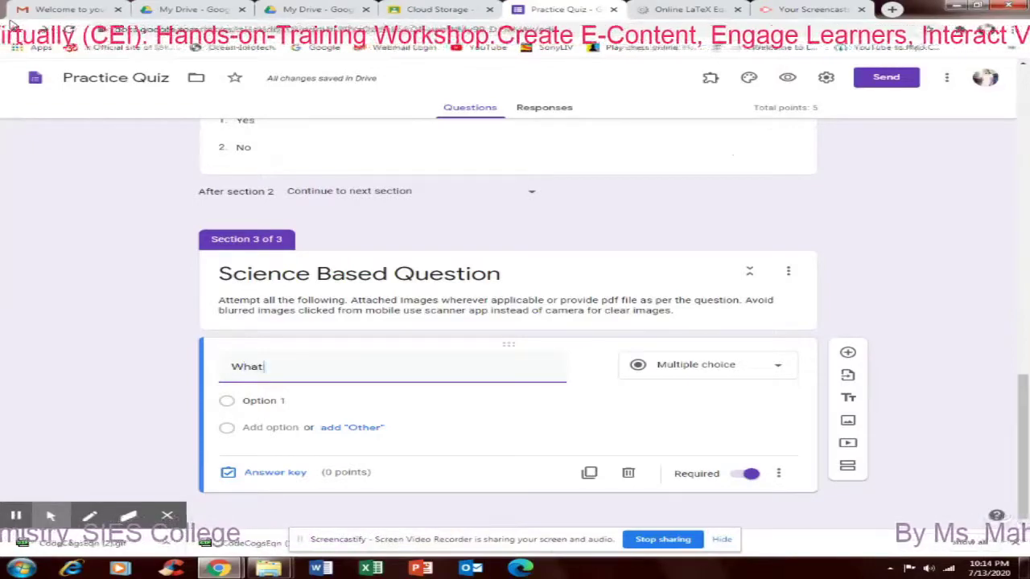
{"action": "type", "text": " are the"}
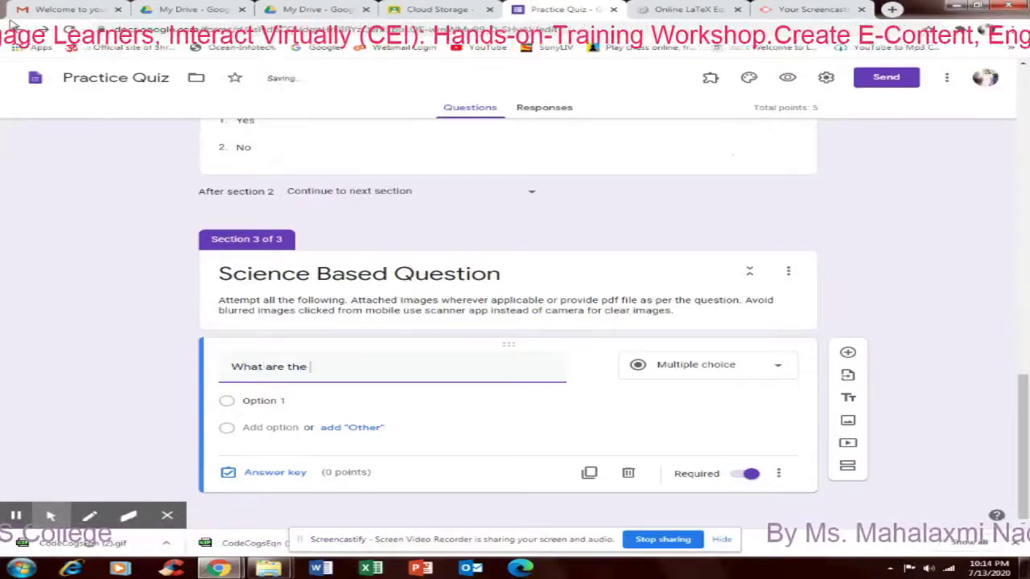
{"action": "type", "text": " option"}
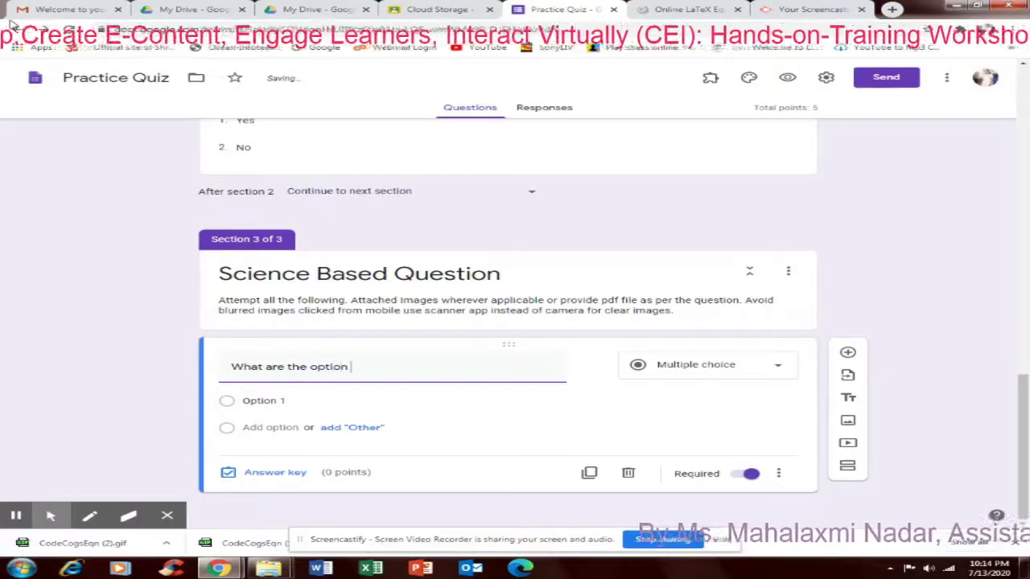
{"action": "type", "text": " availab"}
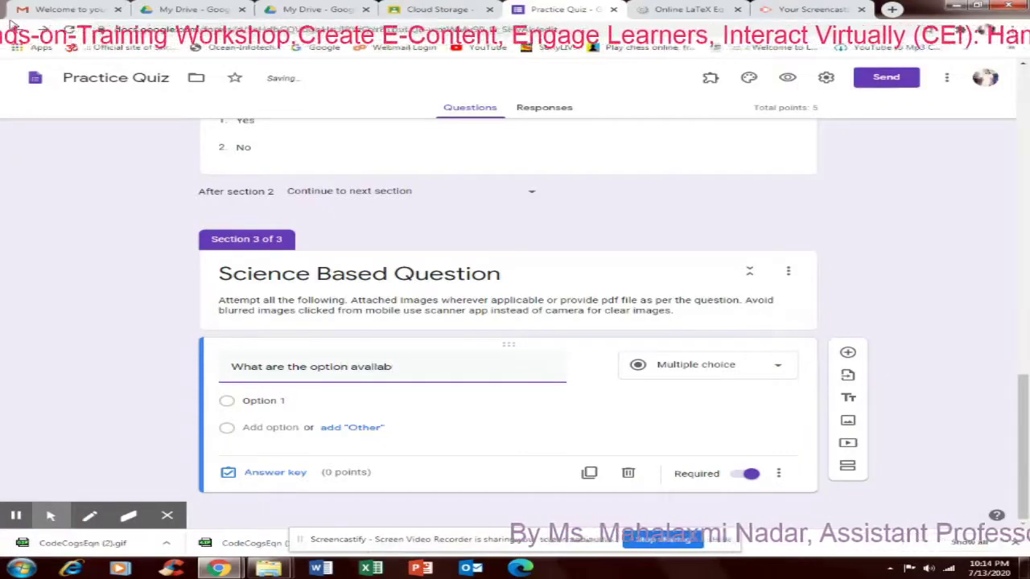
{"action": "type", "text": "le to l"}
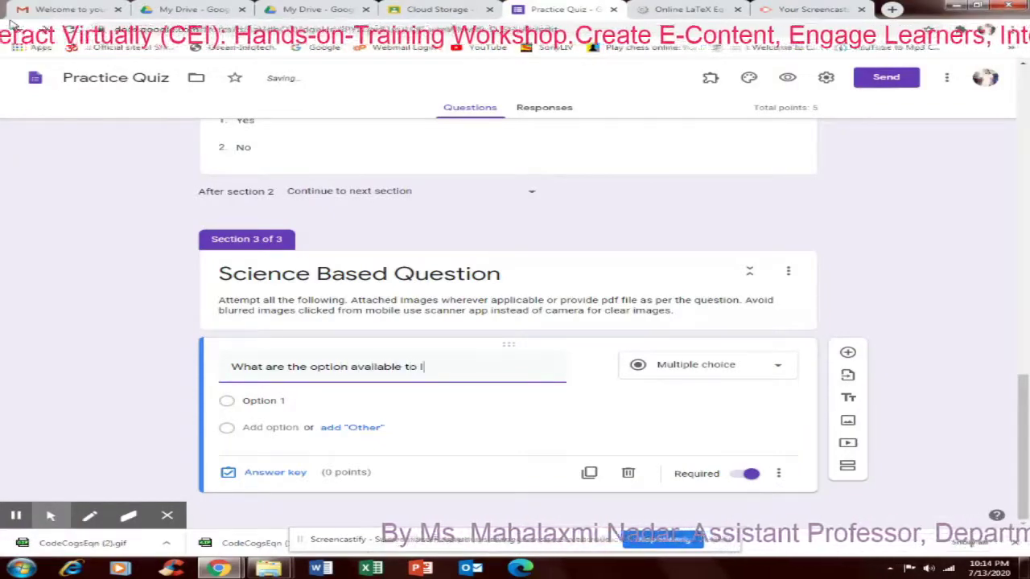
{"action": "type", "text": "earn "}
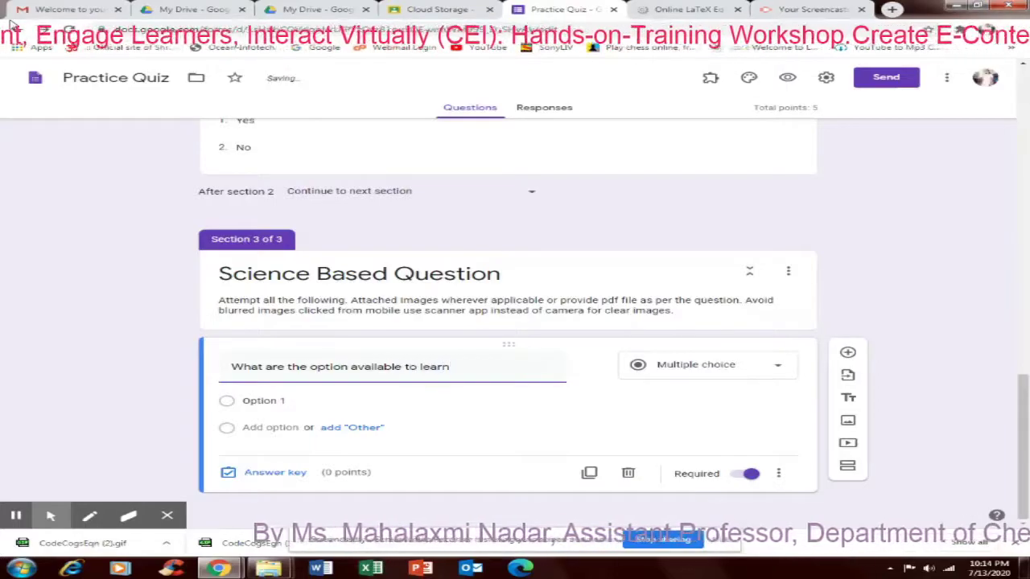
{"action": "type", "text": "p"}
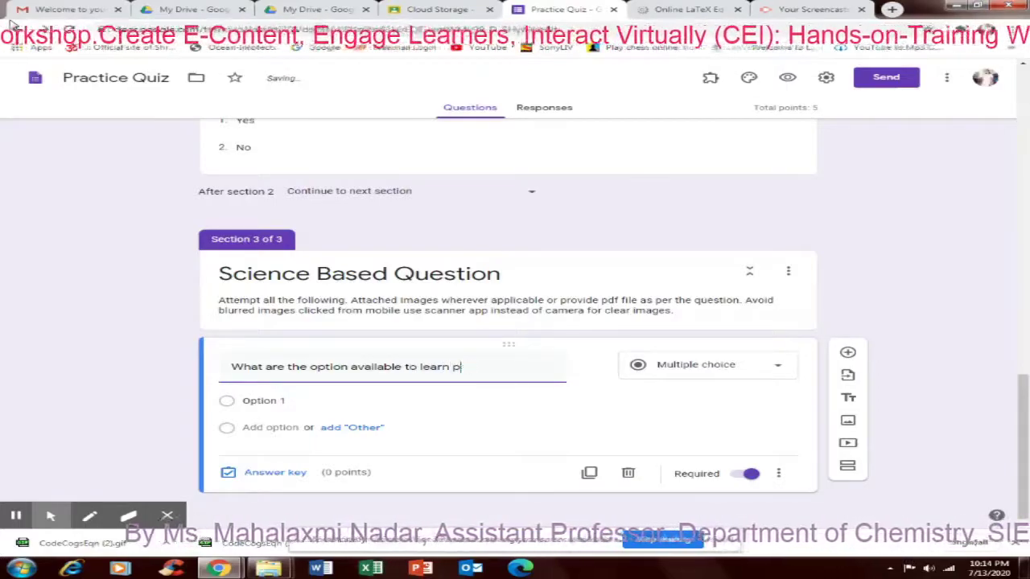
{"action": "type", "text": "ethe steps"}
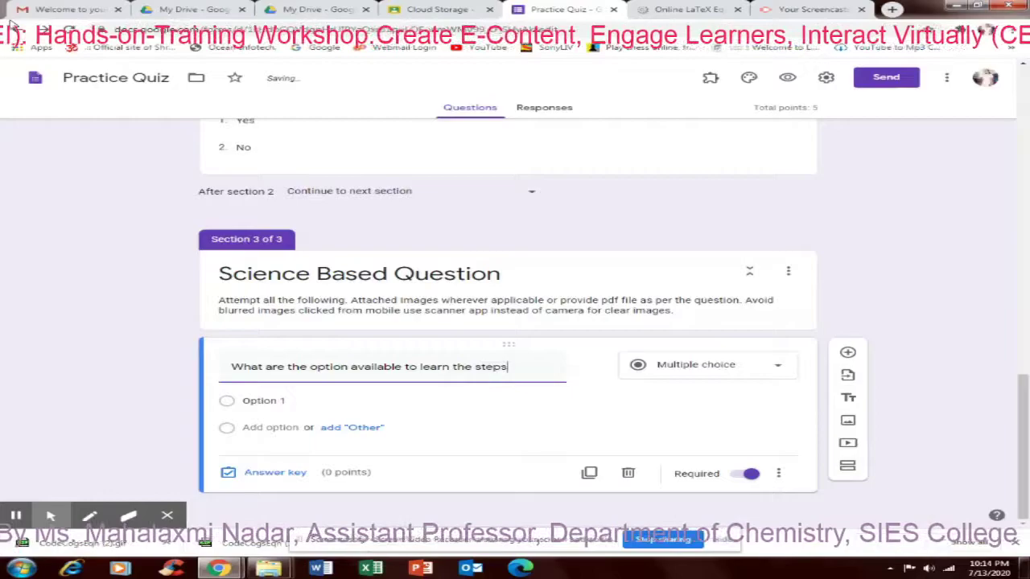
{"action": "type", "text": " involved"}
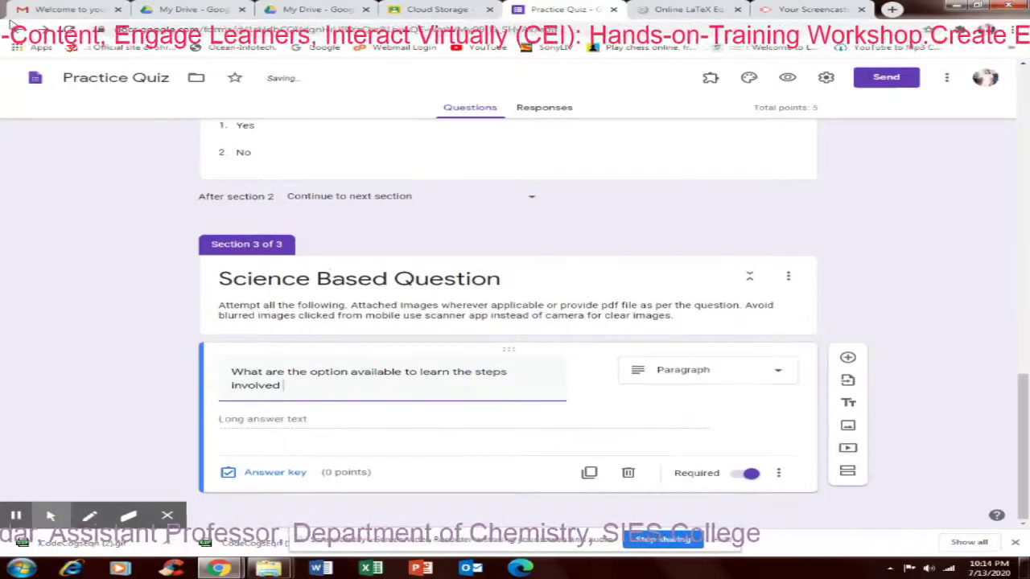
{"action": "type", "text": " in a rea"}
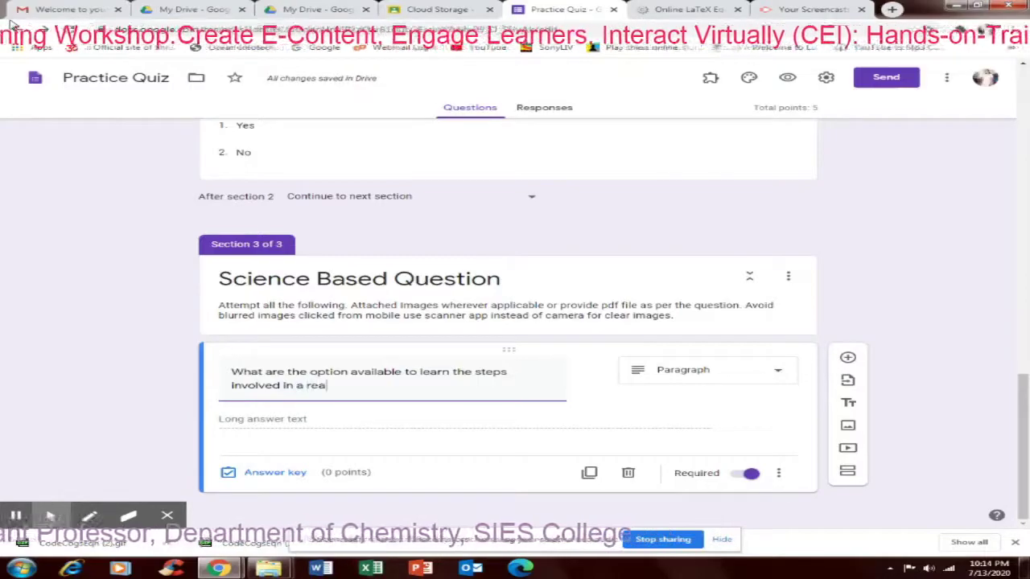
{"action": "type", "text": "ction"}
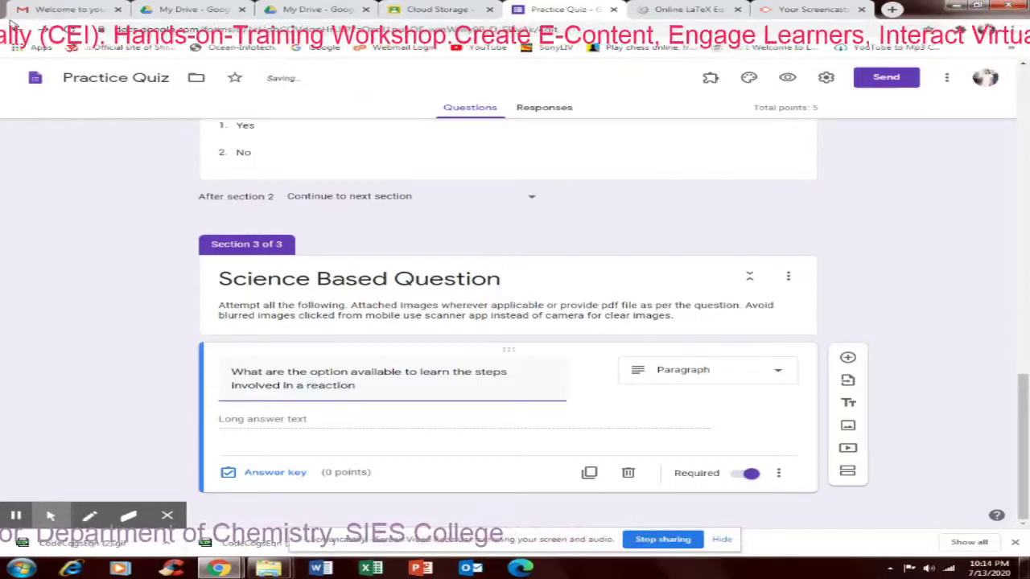
{"action": "type", "text": " as per"}
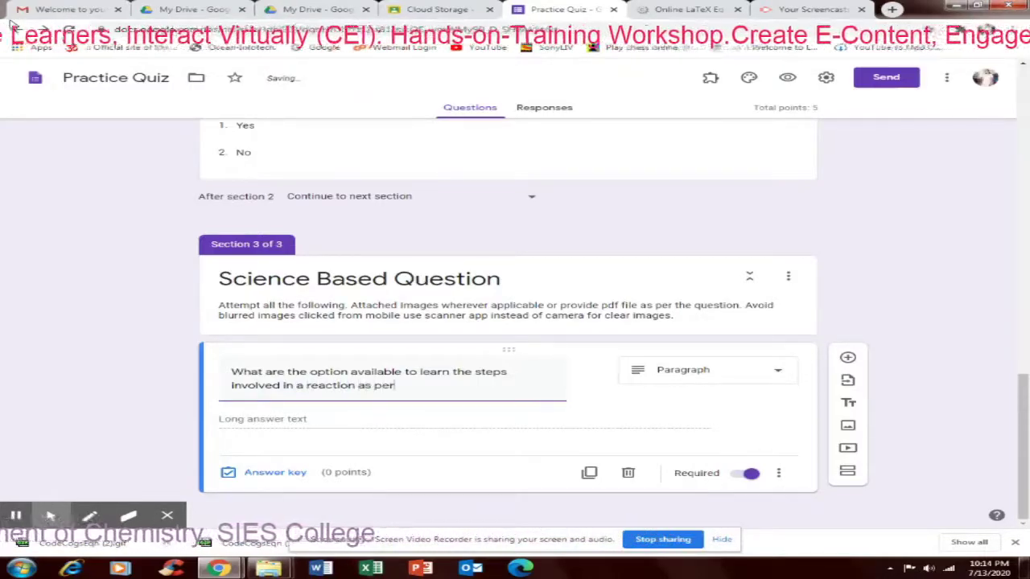
{"action": "type", "text": " ther"}
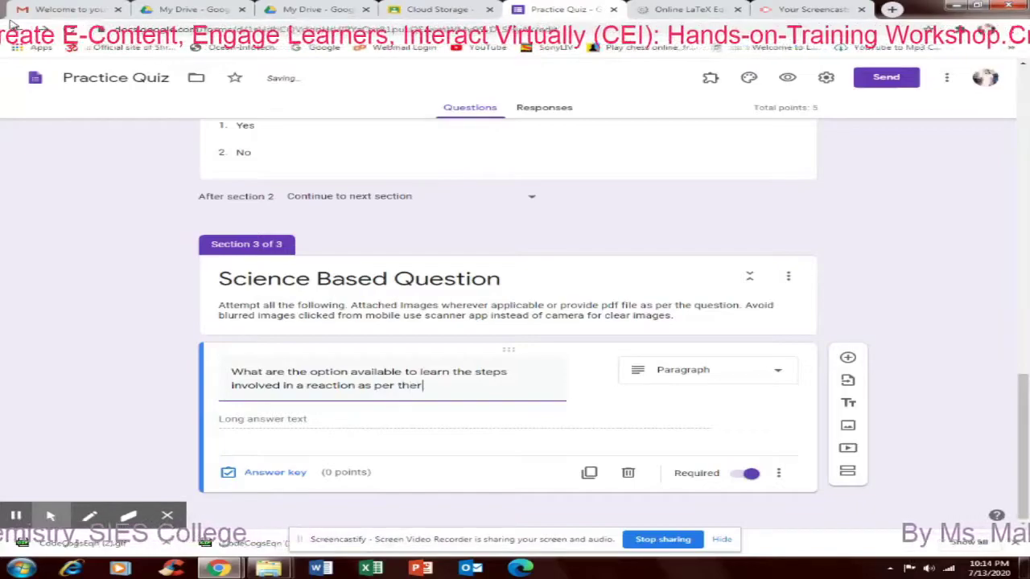
{"action": "key", "text": "BackSpace"}
{"action": "key", "text": "BackSpace"}
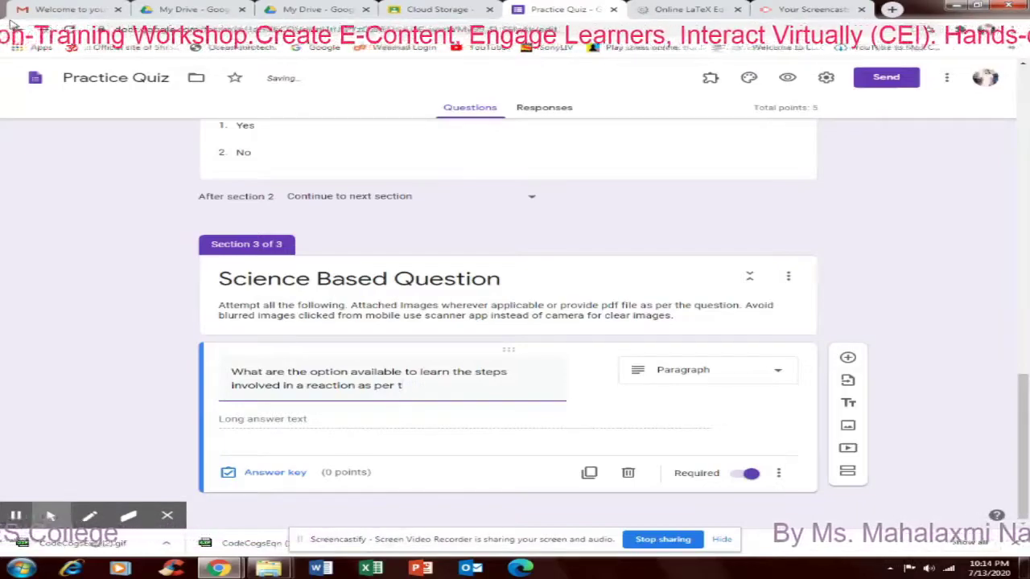
{"action": "key", "text": "BackSpace"}
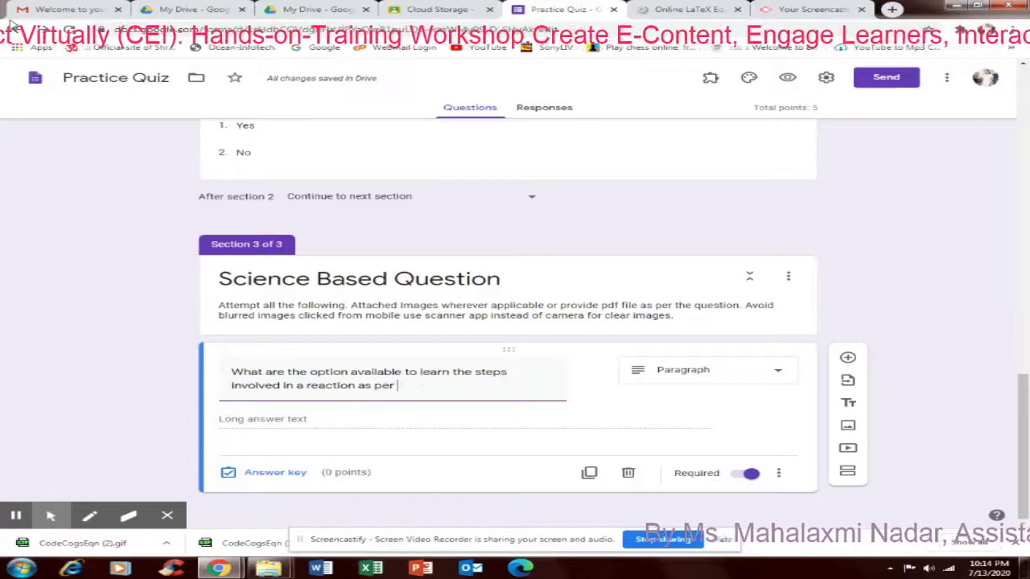
{"action": "type", "text": "quatum"}
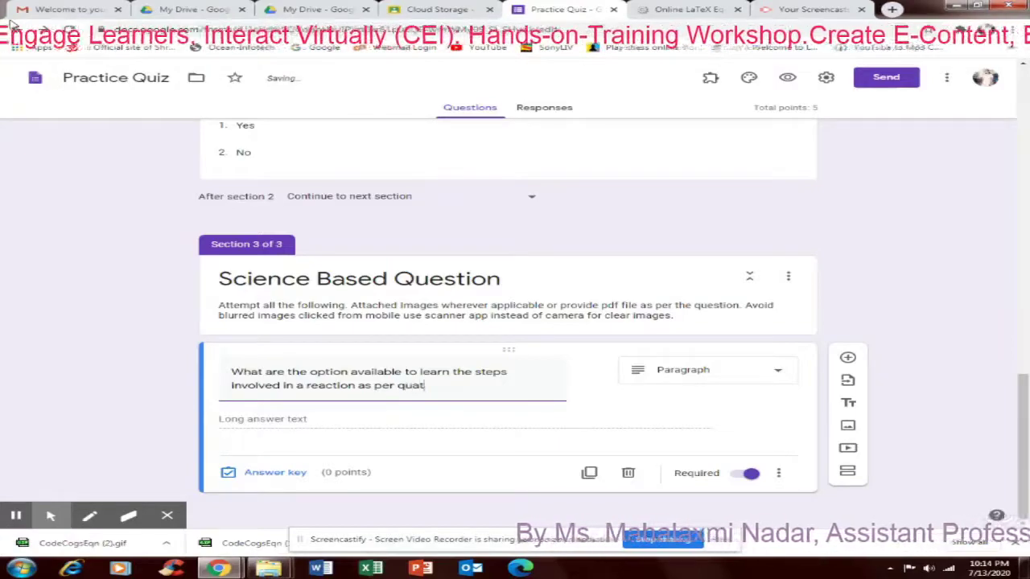
{"action": "key", "text": "BackSpace"}
{"action": "key", "text": "BackSpace"}
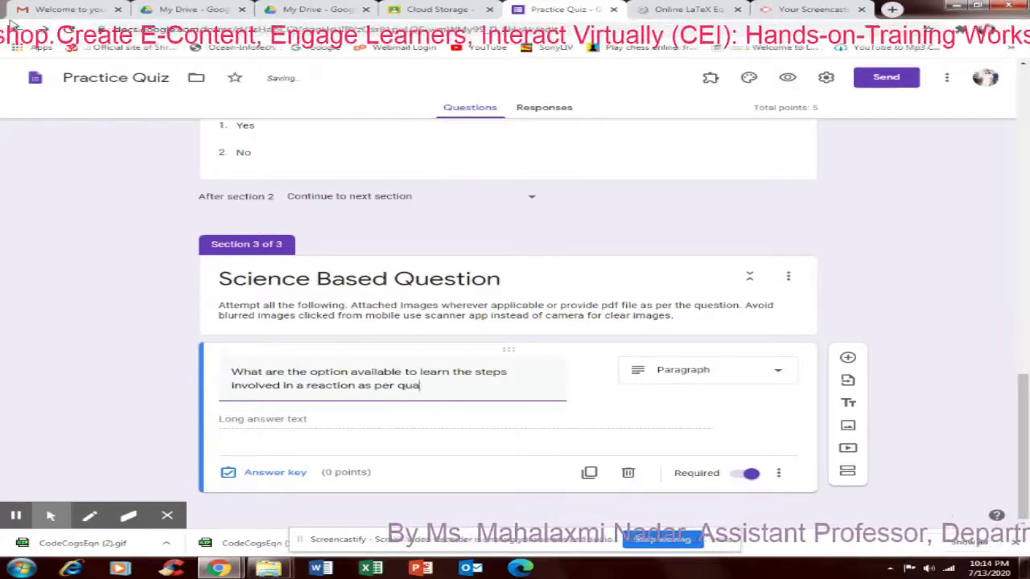
{"action": "type", "text": "um"}
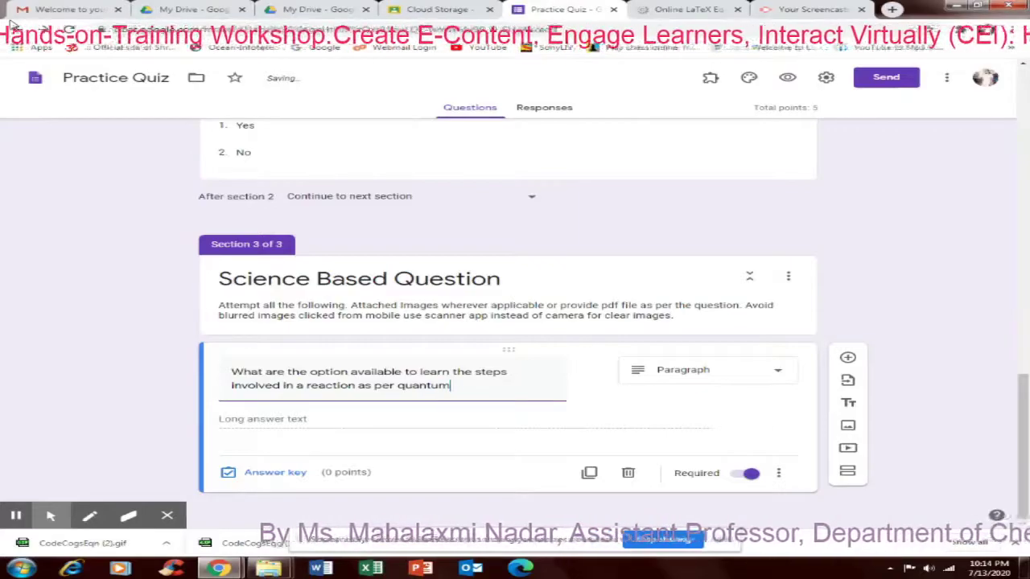
Make the quantum question a file upload restricted to PDF and image files, 10 MB maximum.
{"action": "left_click", "coordinate": [697, 369]}
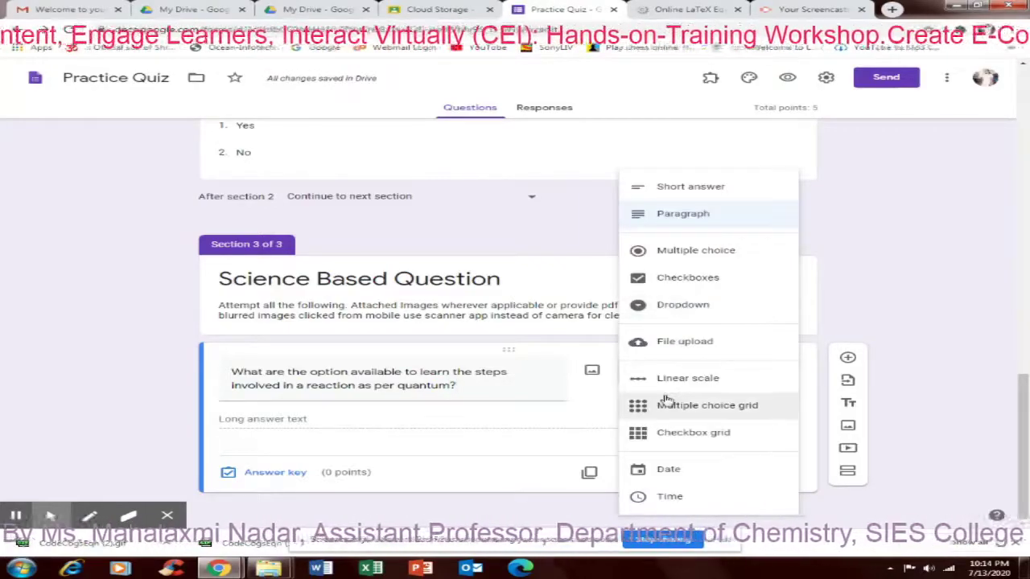
{"action": "left_click", "coordinate": [684, 345]}
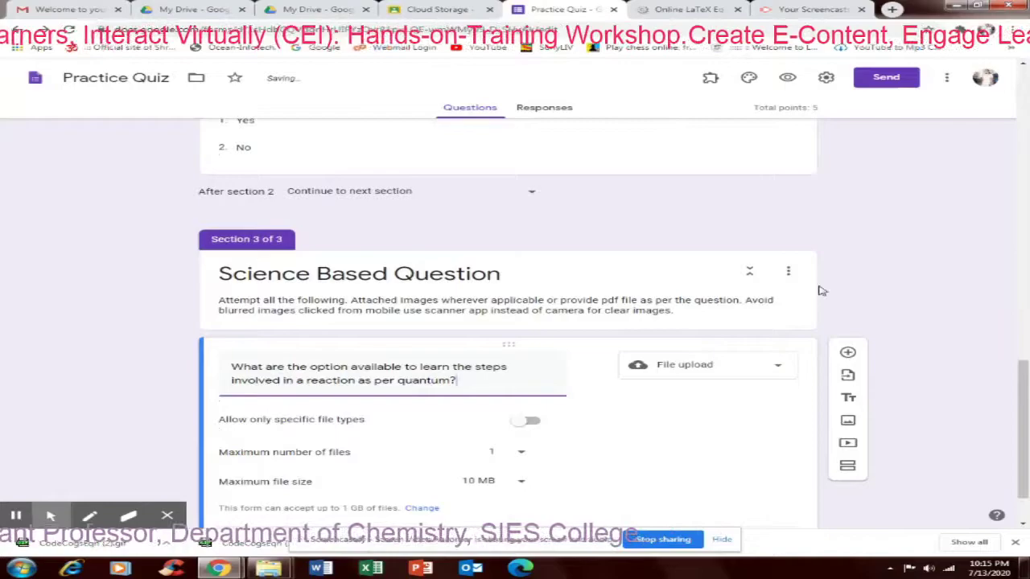
{"action": "scroll", "coordinate": [1022, 411], "scroll_direction": "down", "scroll_amount": 1}
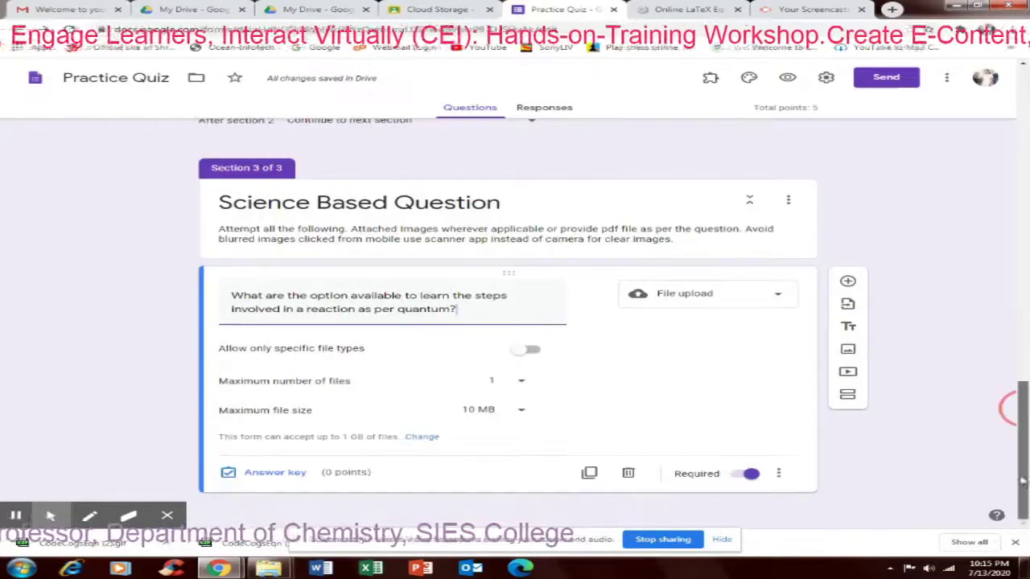
{"action": "left_click", "coordinate": [534, 352]}
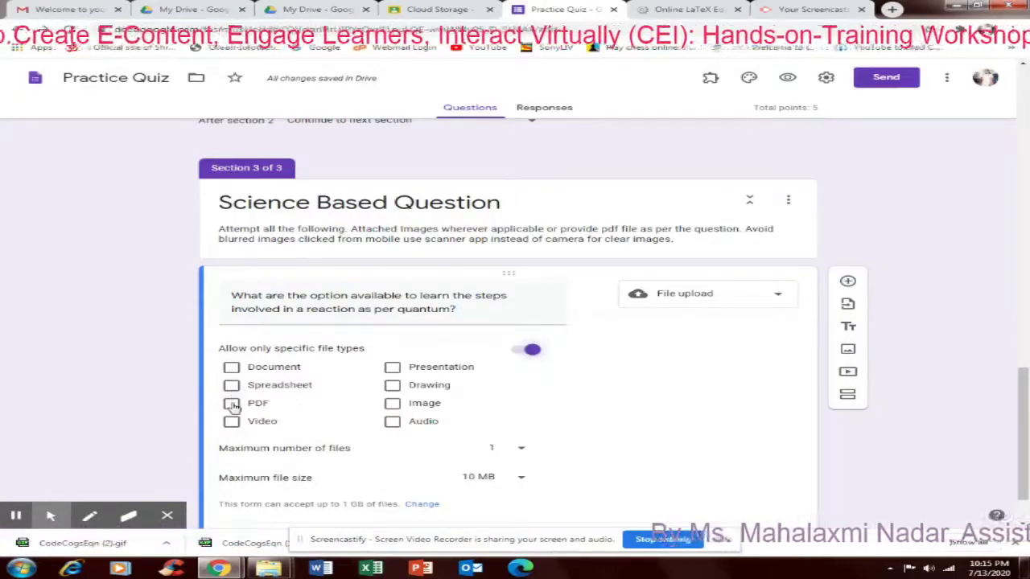
{"action": "left_click", "coordinate": [231, 403]}
{"action": "left_click", "coordinate": [394, 404]}
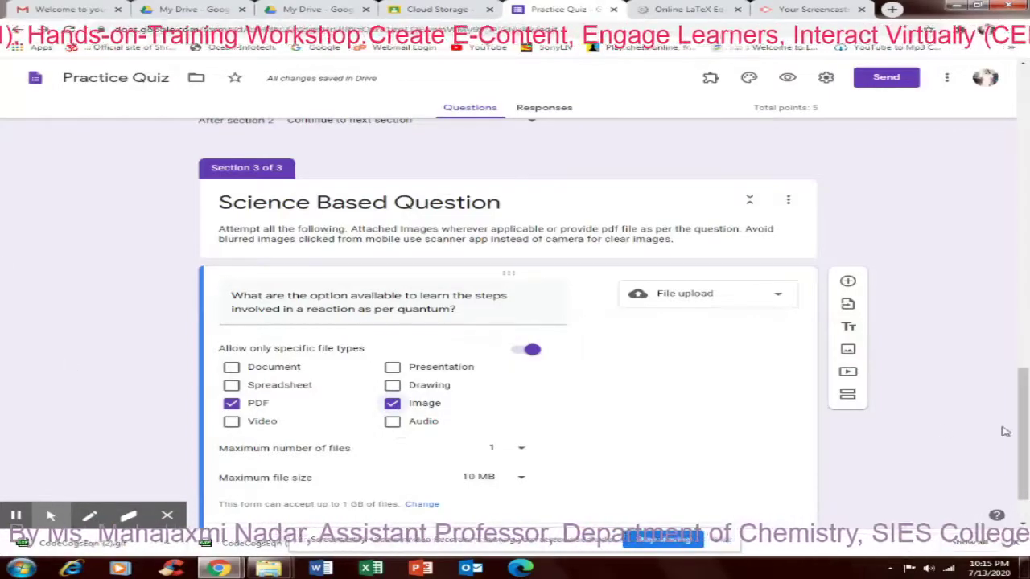
{"action": "scroll", "coordinate": [1012, 427], "scroll_direction": "down", "scroll_amount": 1}
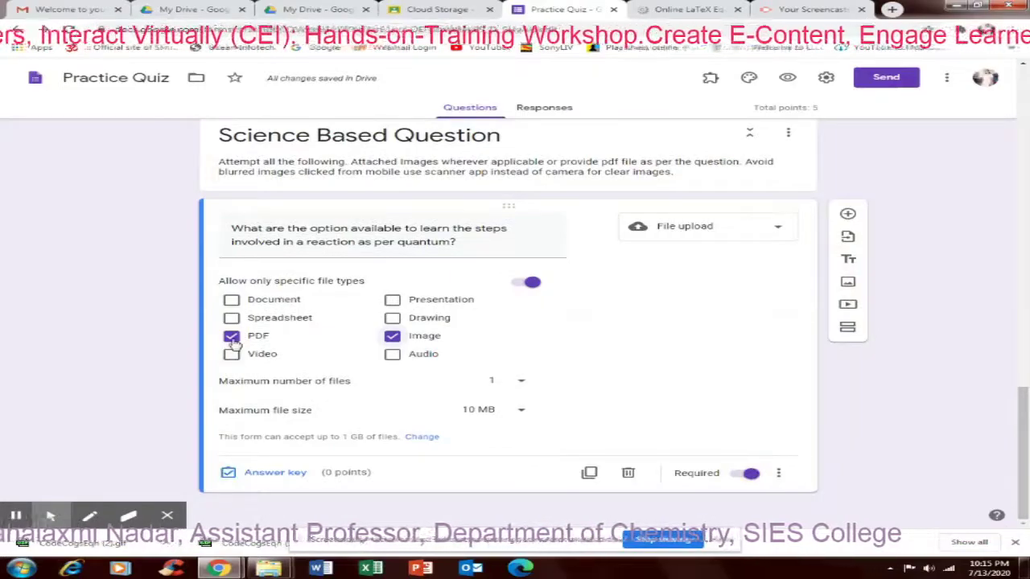
{"action": "left_click", "coordinate": [518, 411]}
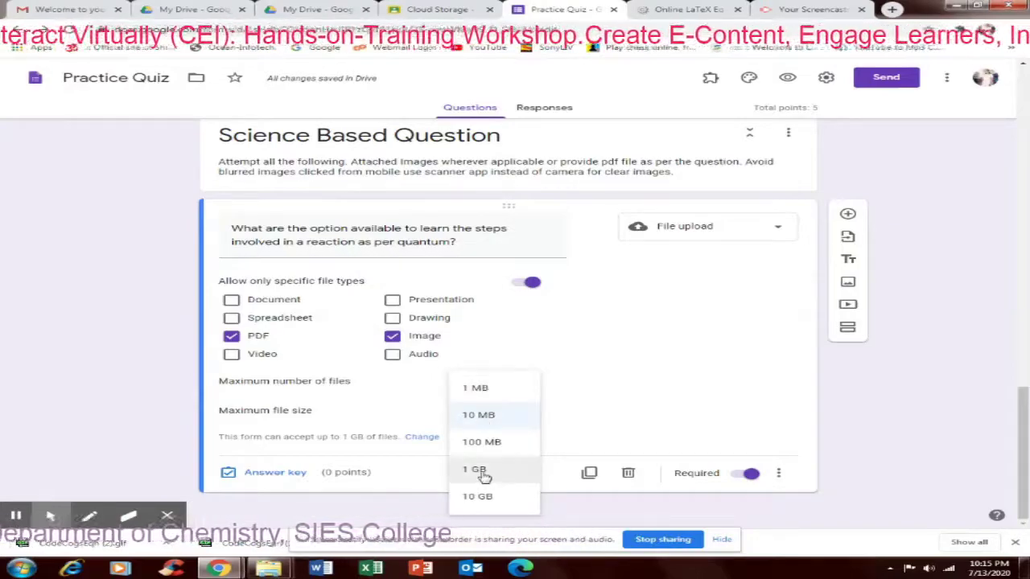
{"action": "left_click", "coordinate": [486, 416]}
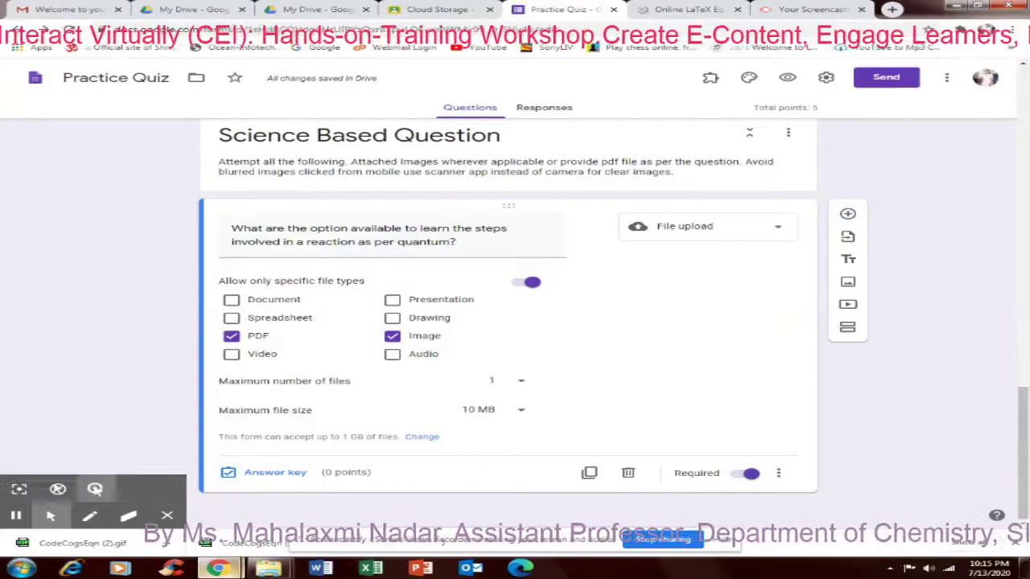
Add a new question titled 'Solve this eqation?' below the file-upload question.
{"action": "left_click", "coordinate": [849, 214]}
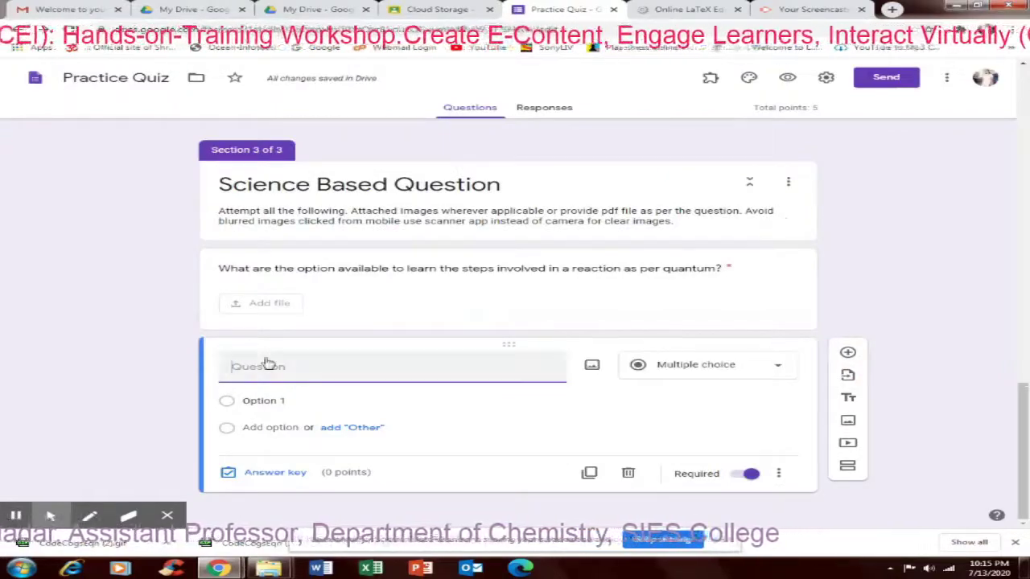
{"action": "type", "text": "Solve this"}
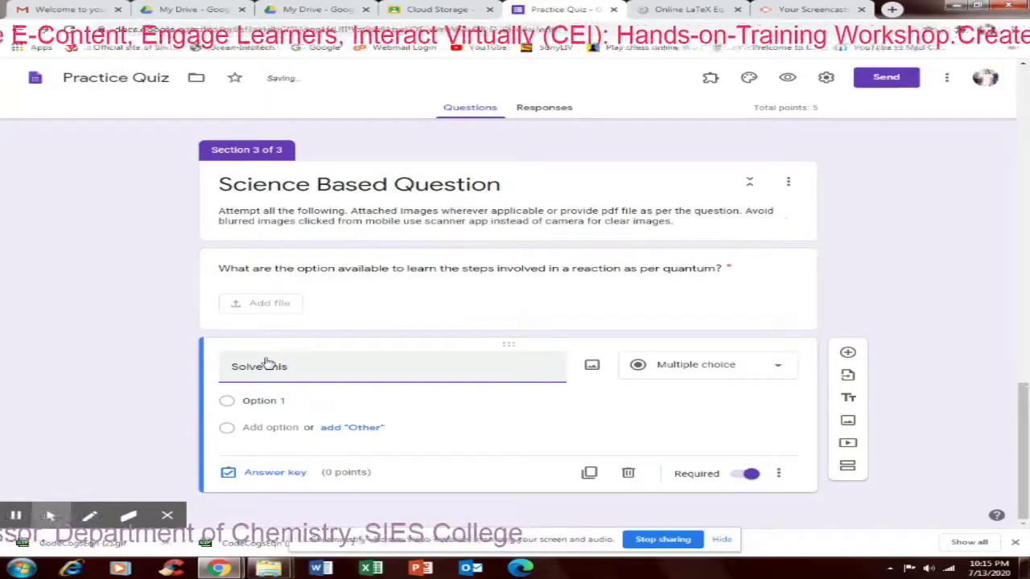
{"action": "type", "text": " eqat"}
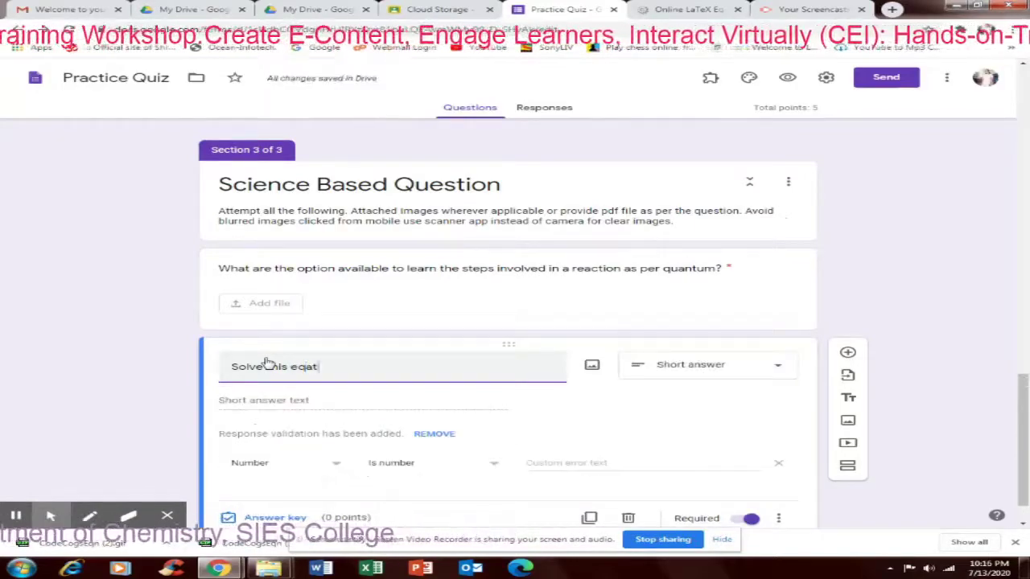
{"action": "type", "text": "ion"}
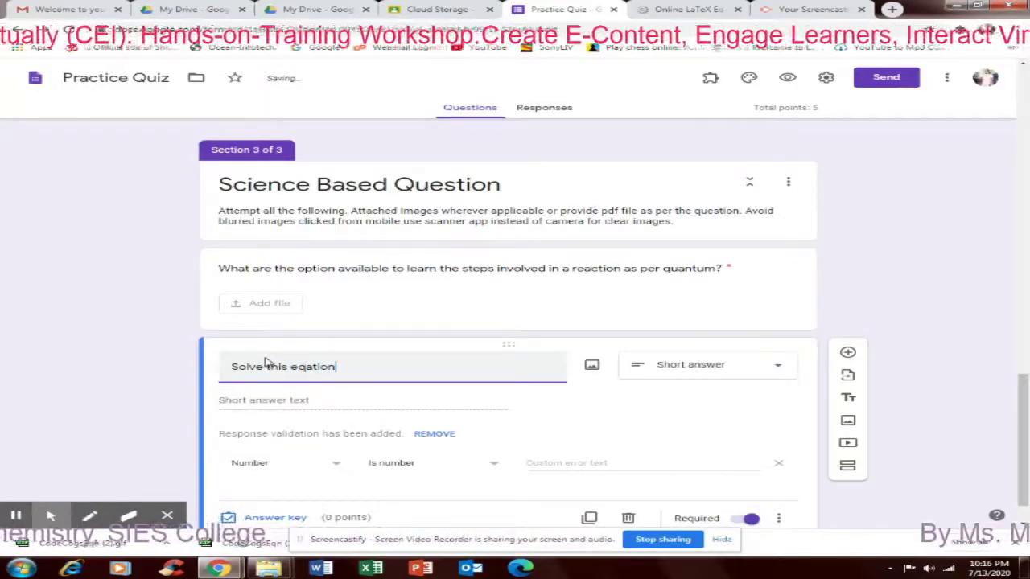
{"action": "type", "text": "?"}
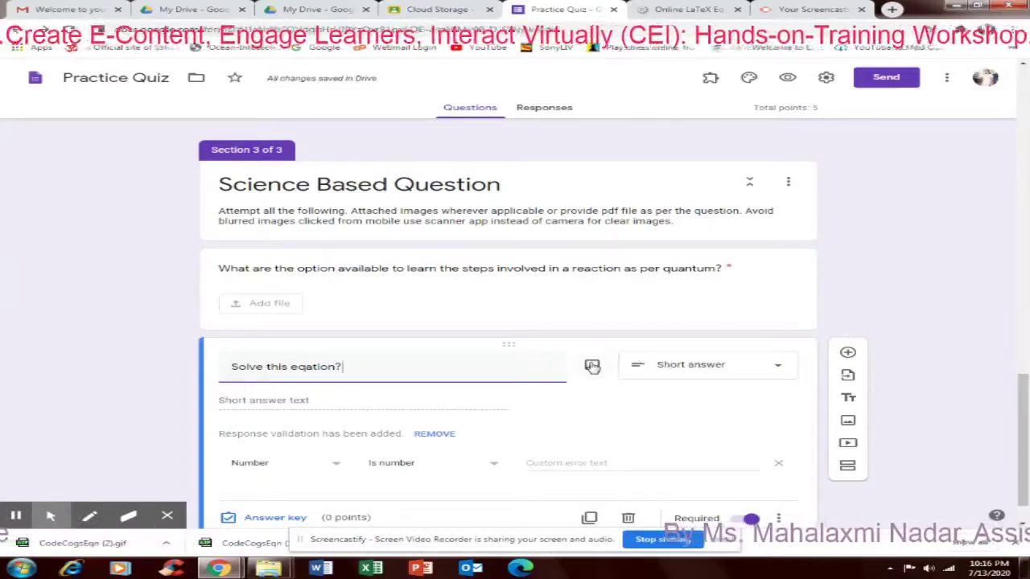
In the CodeCogs editor, rebuild C_{2}H_{4} using the subscript button for each number.
{"action": "left_click", "coordinate": [694, 8]}
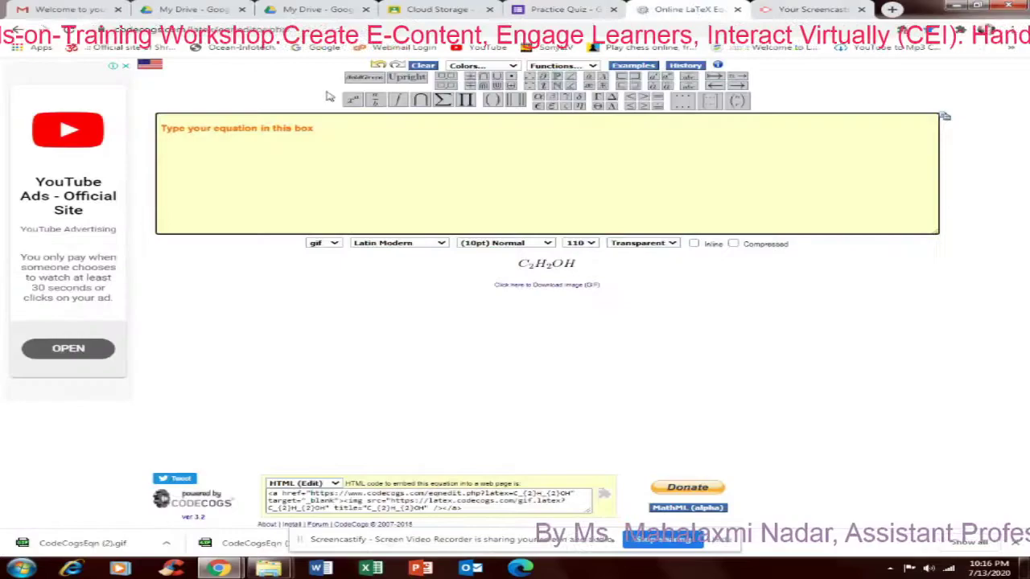
{"action": "left_click", "coordinate": [223, 139]}
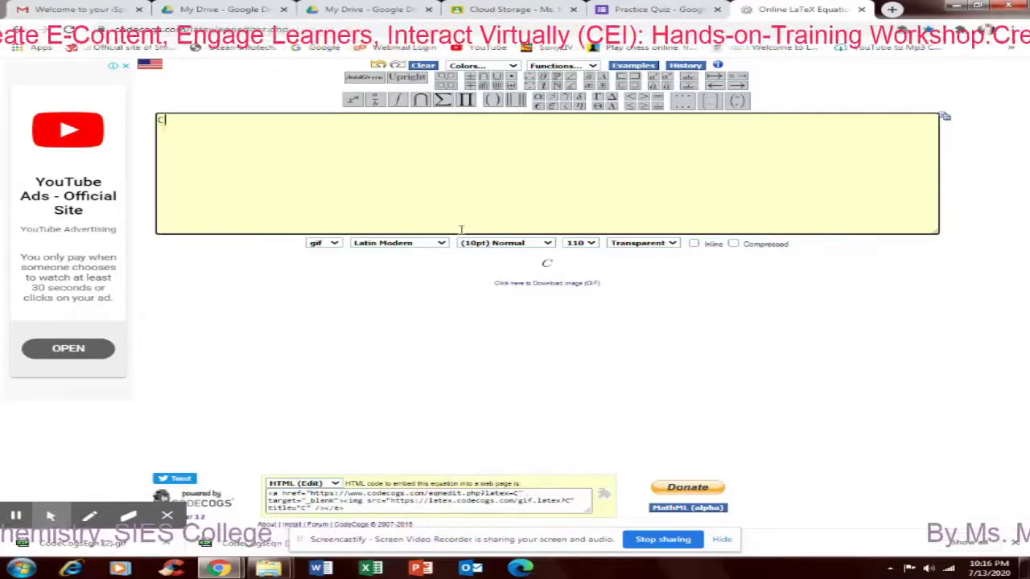
{"action": "type", "text": "2H4"}
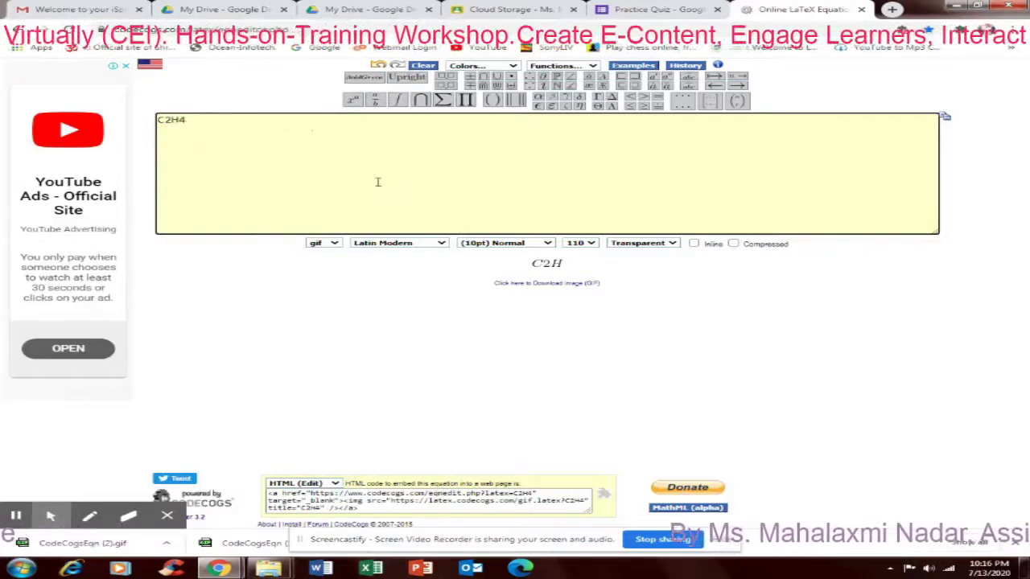
{"action": "left_click_drag", "start_coordinate": [194, 119], "coordinate": [153, 122]}
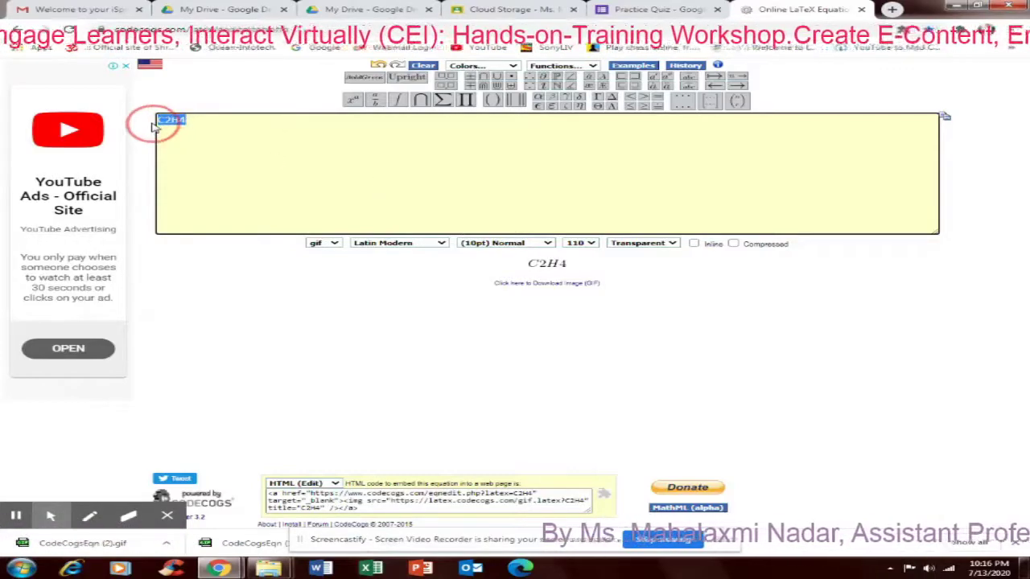
{"action": "key", "text": "BackSpace"}
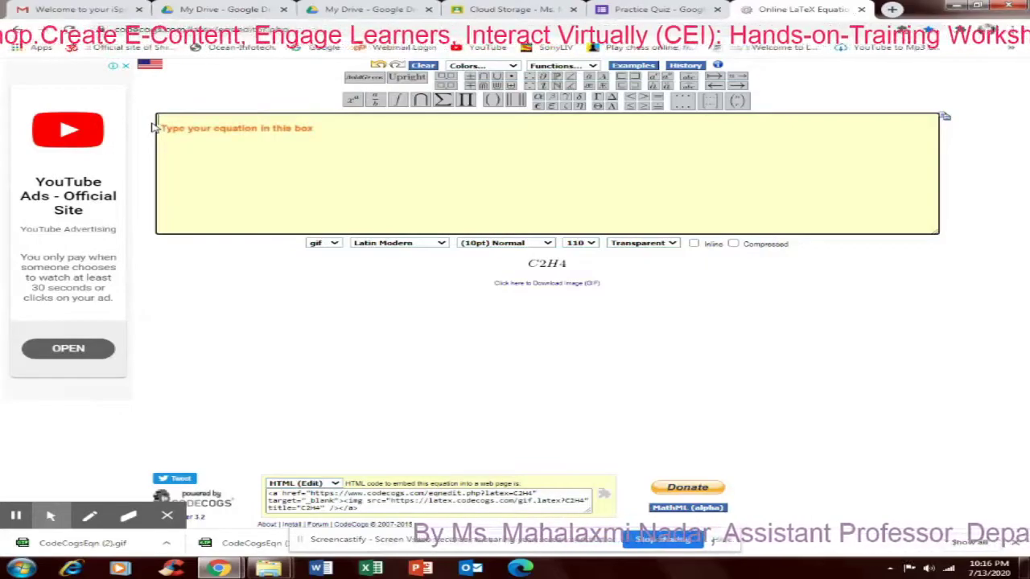
{"action": "type", "text": "C"}
{"action": "mouse_move", "coordinate": [354, 103]}
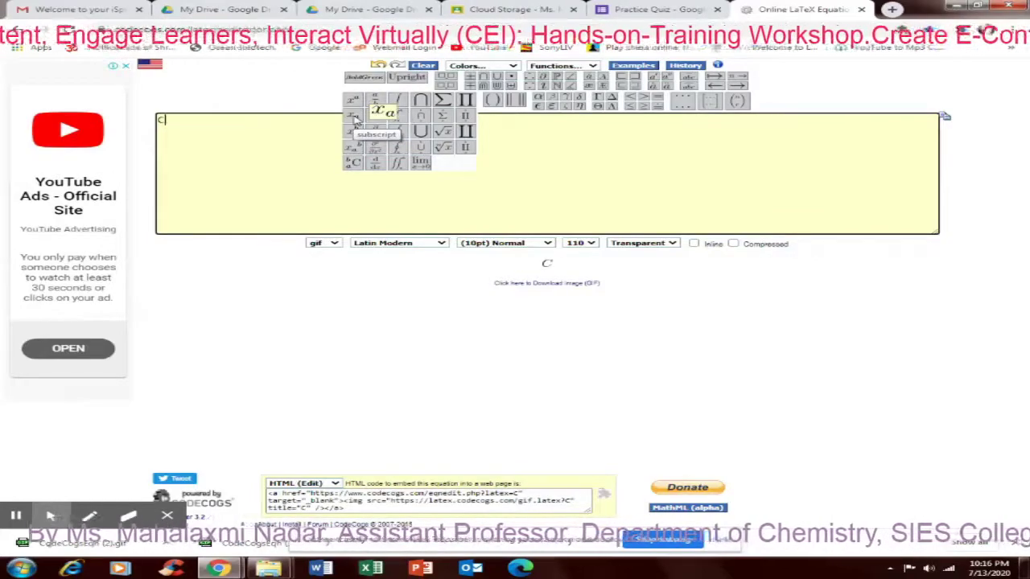
{"action": "left_click", "coordinate": [354, 118]}
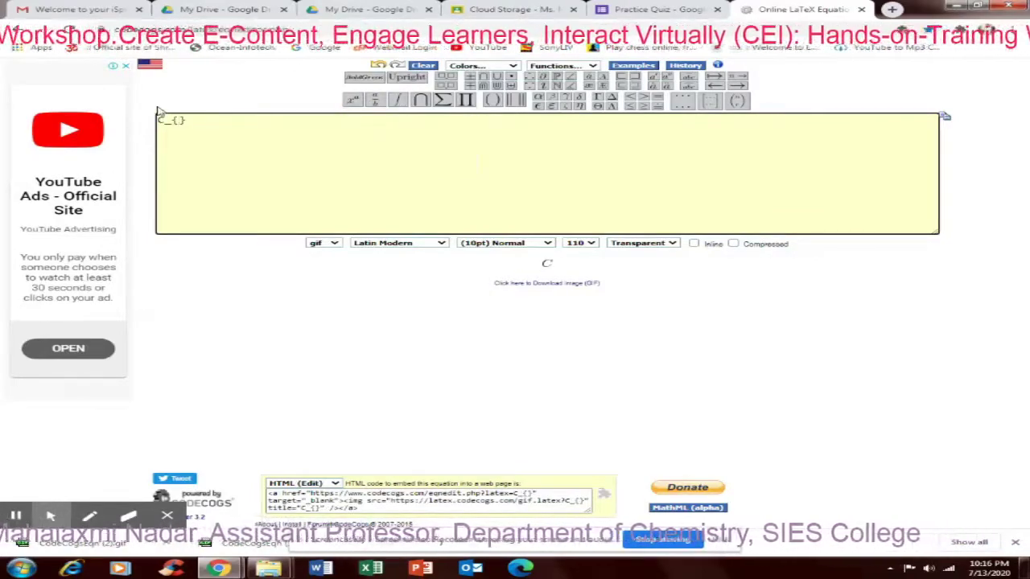
{"action": "type", "text": "2}"}
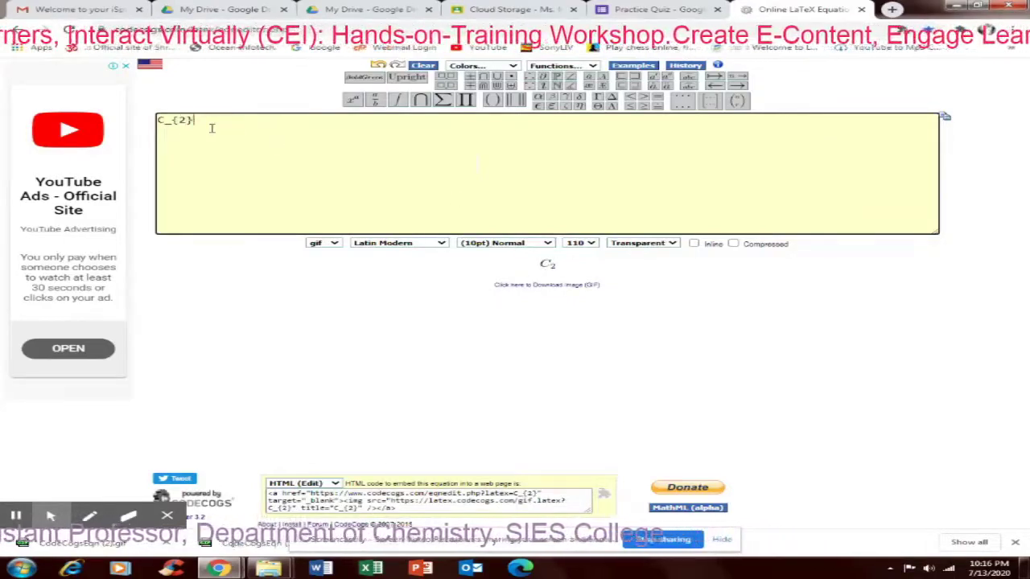
{"action": "type", "text": "H"}
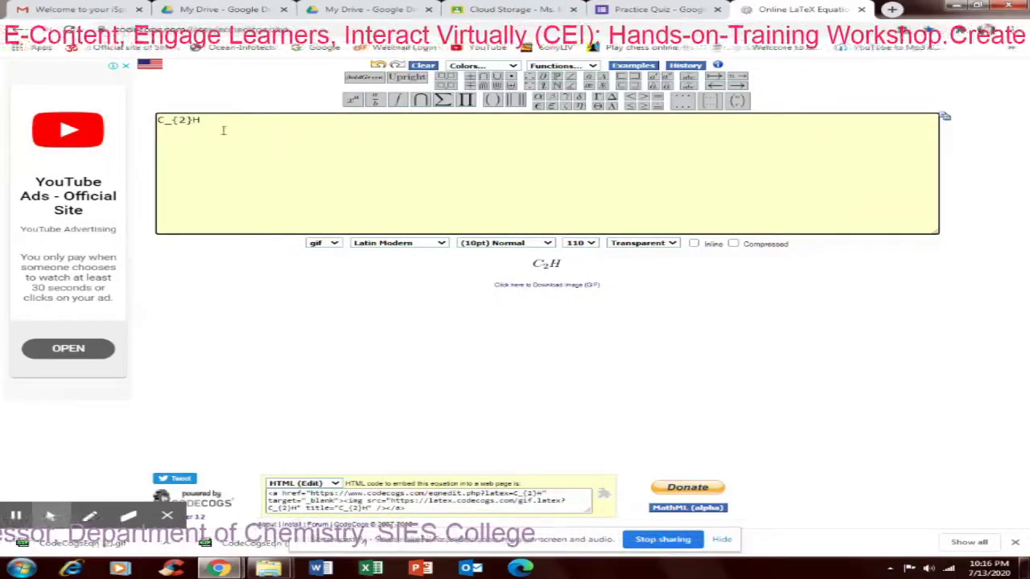
{"action": "mouse_move", "coordinate": [354, 101]}
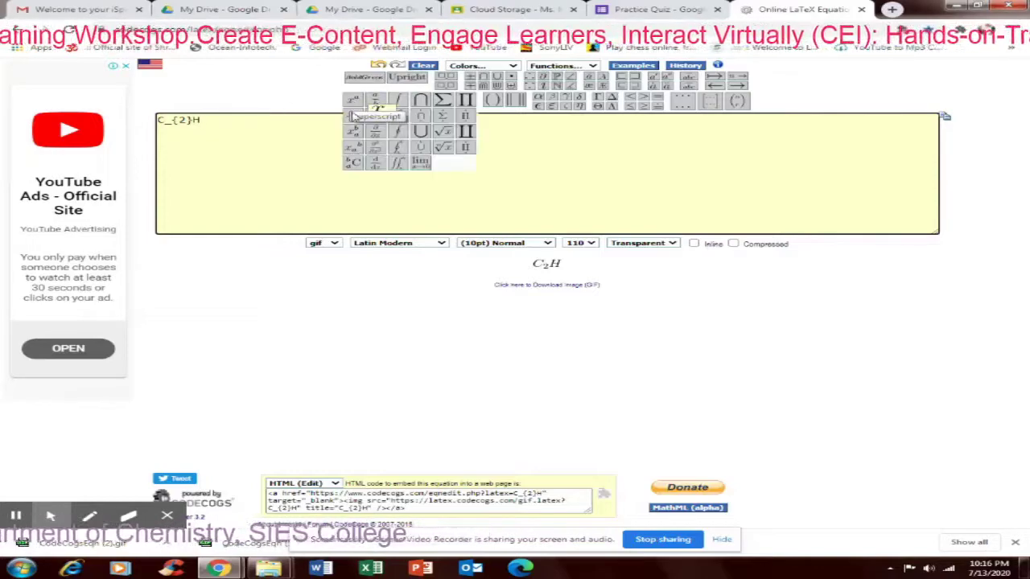
{"action": "left_click", "coordinate": [354, 119]}
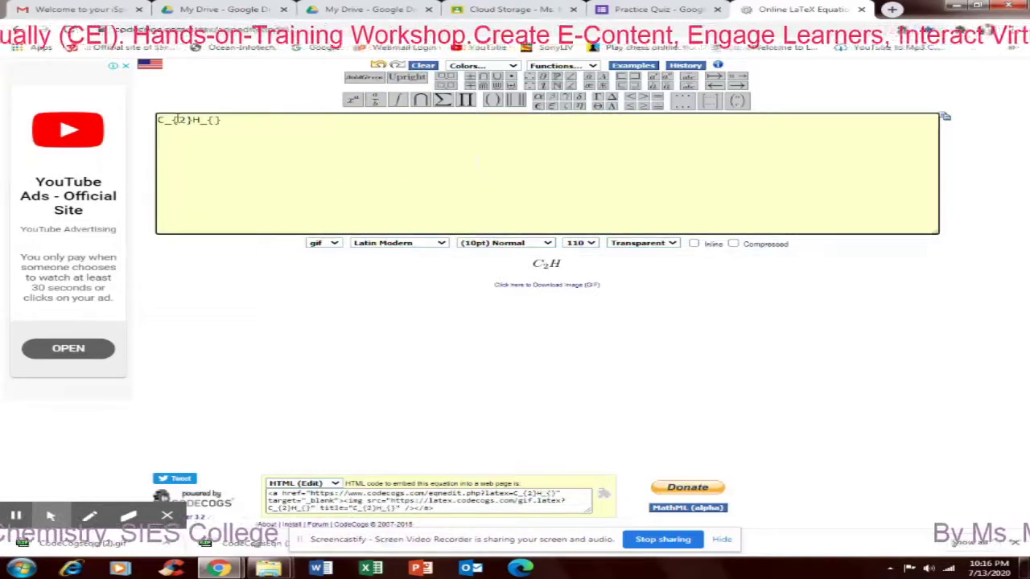
{"action": "type", "text": "4"}
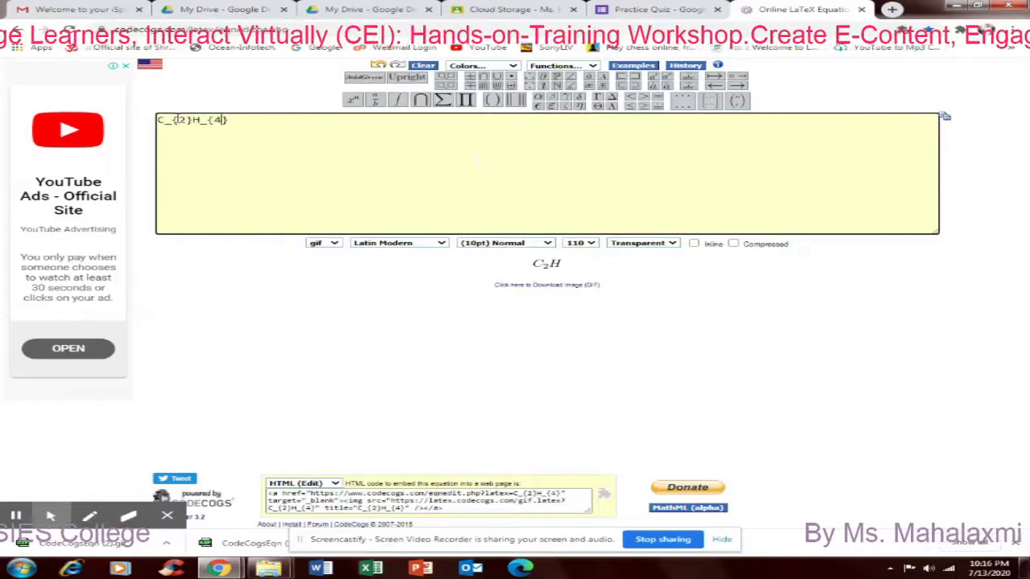
Append + H_{2}O to the equation, with the 2 as a subscript.
{"action": "left_click", "coordinate": [273, 123]}
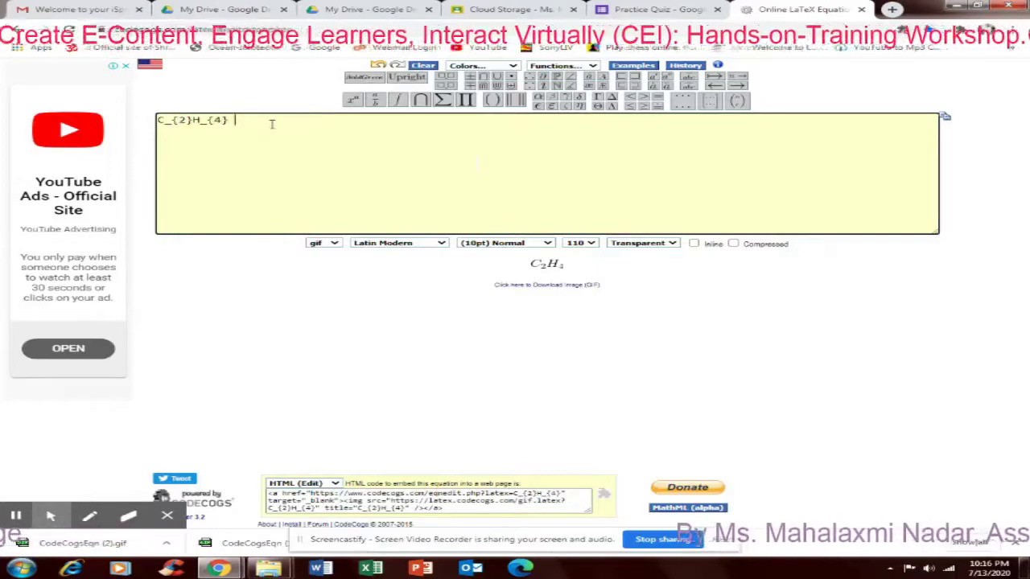
{"action": "type", "text": "+"}
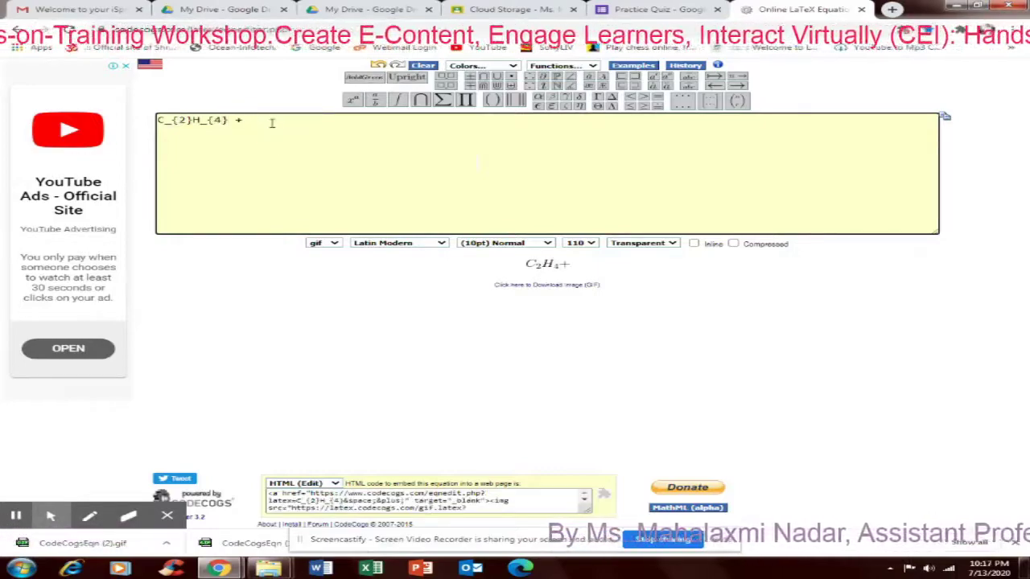
{"action": "mouse_move", "coordinate": [375, 102]}
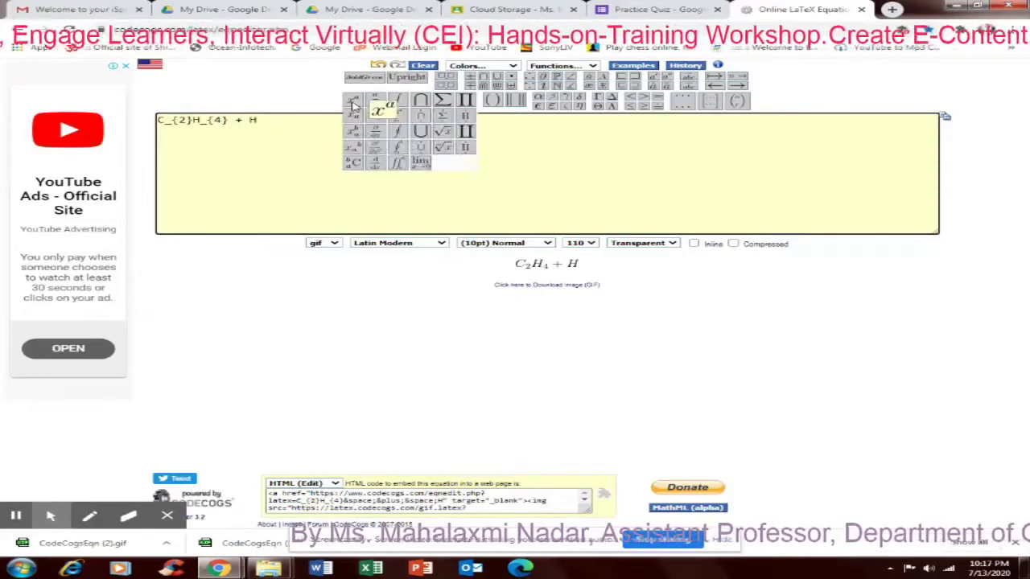
{"action": "left_click", "coordinate": [355, 120]}
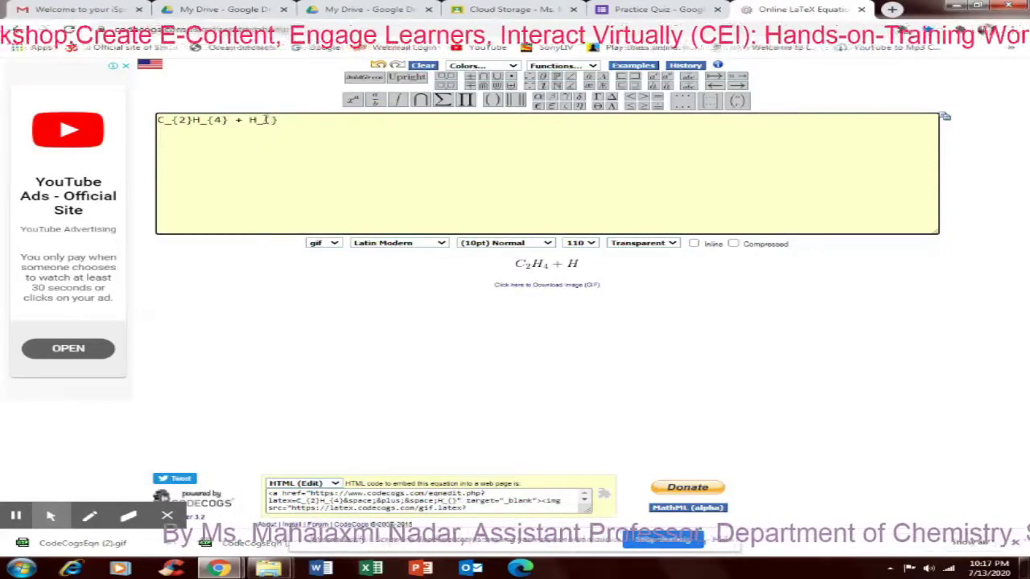
{"action": "type", "text": "2"}
{"action": "left_click", "coordinate": [299, 119]}
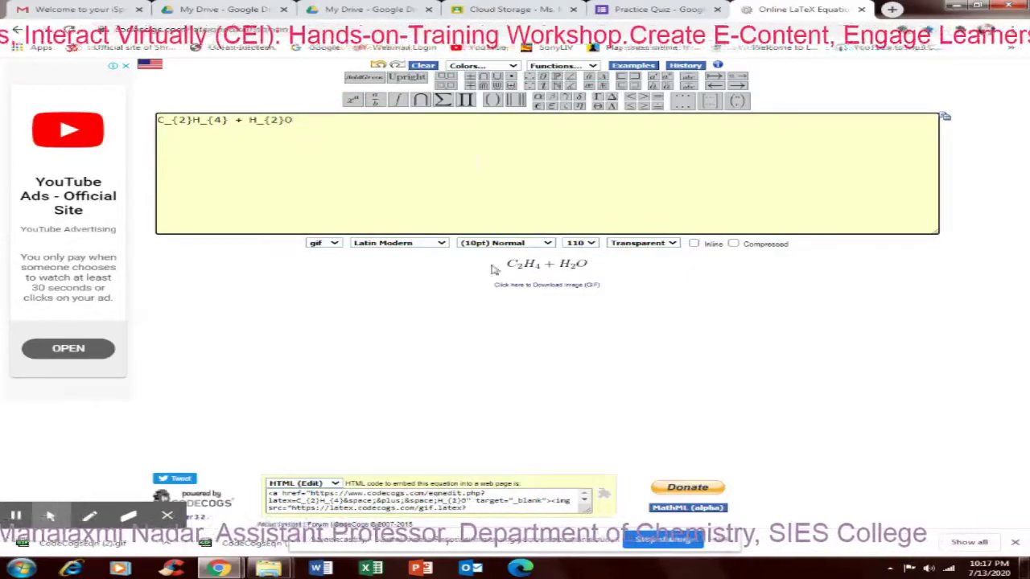
{"action": "type", "text": "O"}
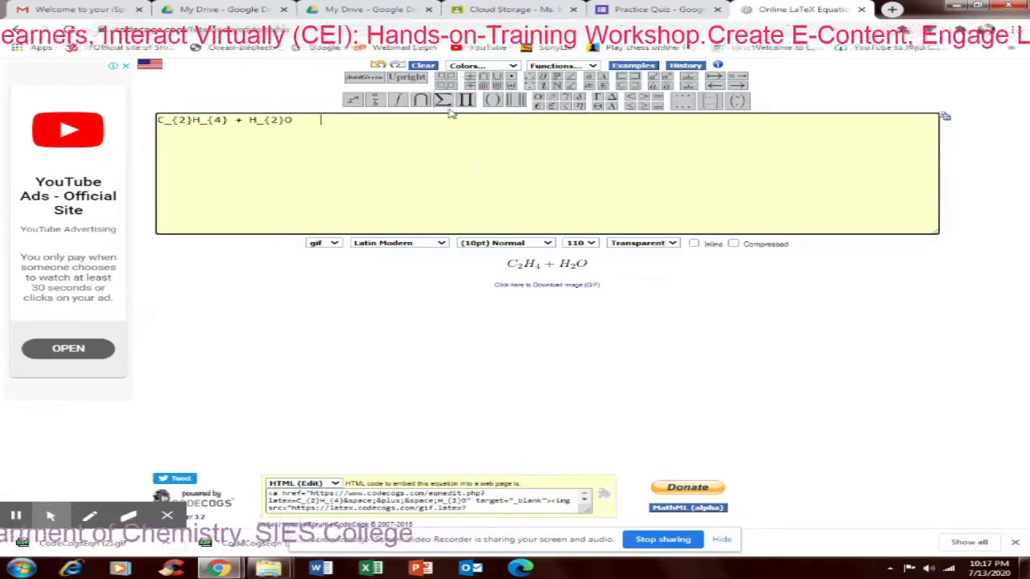
Append a right arrow (\rightarrow) to the equation and download it as a GIF image.
{"action": "mouse_move", "coordinate": [442, 100]}
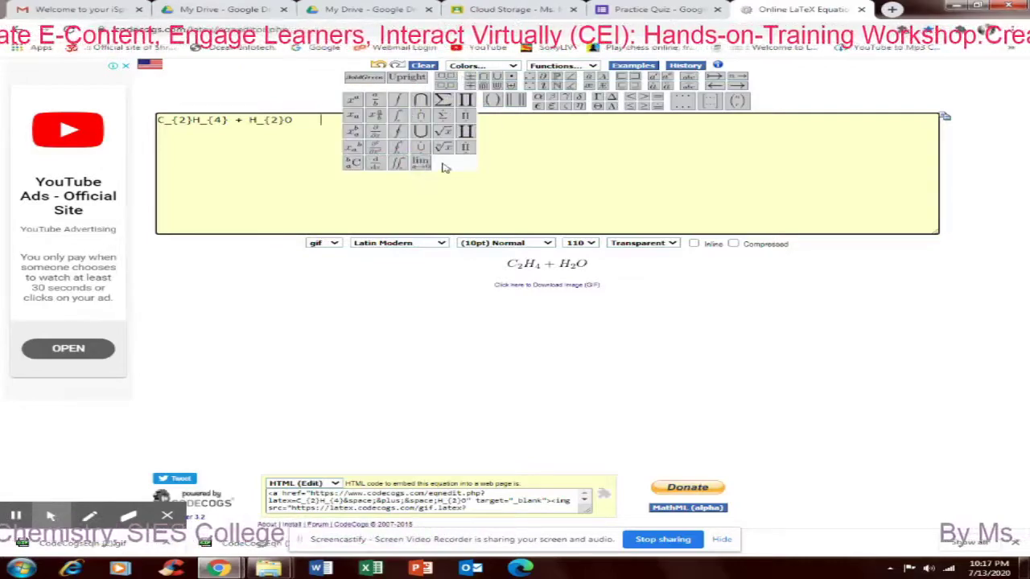
{"action": "mouse_move", "coordinate": [555, 85]}
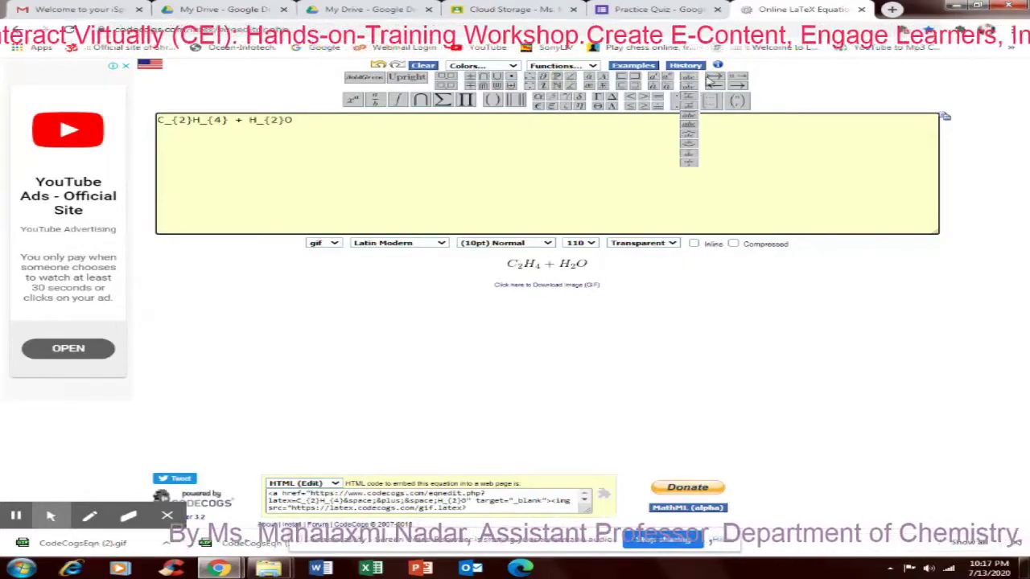
{"action": "mouse_move", "coordinate": [738, 85]}
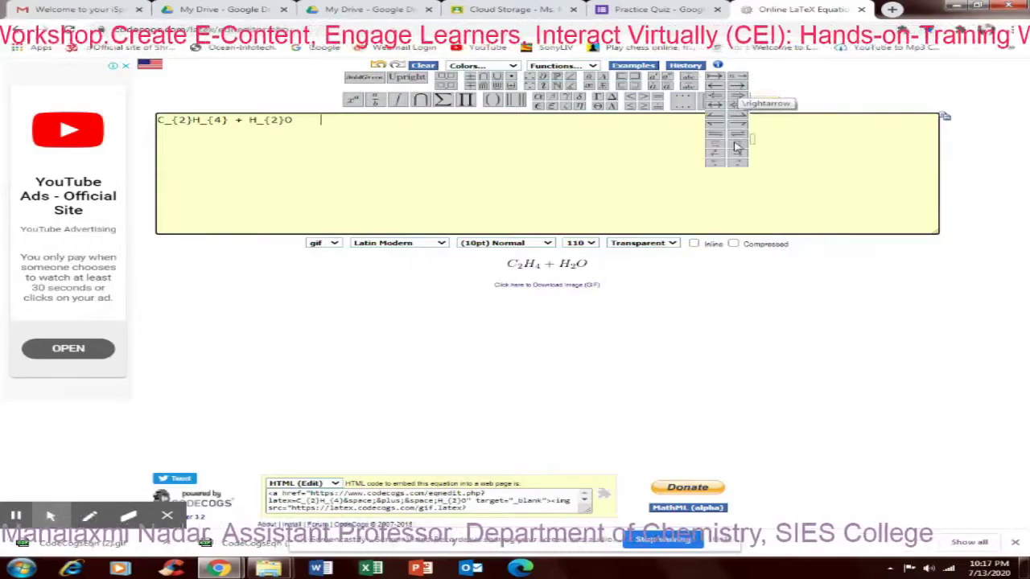
{"action": "left_click", "coordinate": [734, 86]}
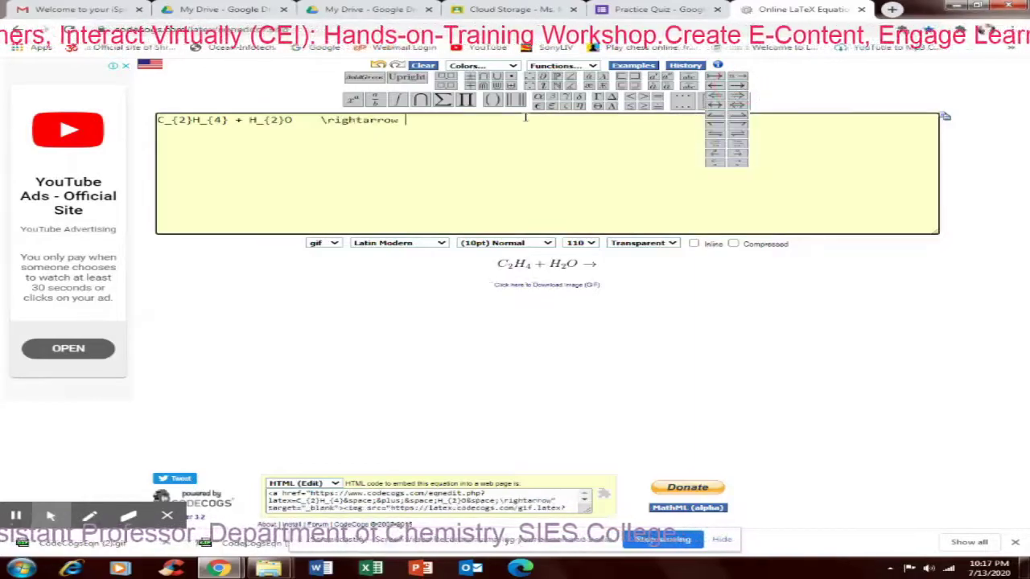
{"action": "left_click", "coordinate": [544, 286]}
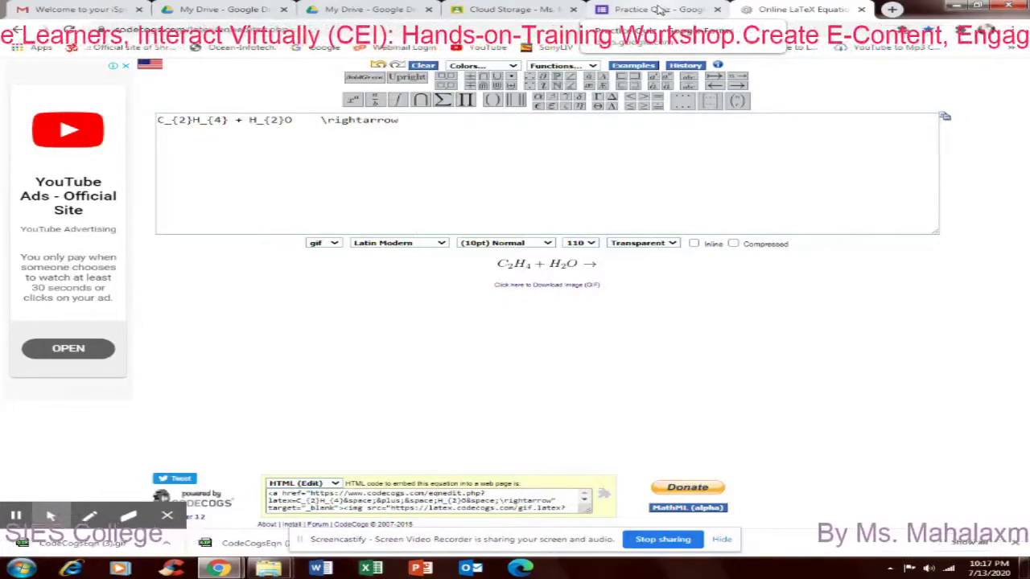
In the Practice Quiz form, center-align and enlarge the C₂H₄ + H₂O → equation image.
{"action": "left_click", "coordinate": [658, 10]}
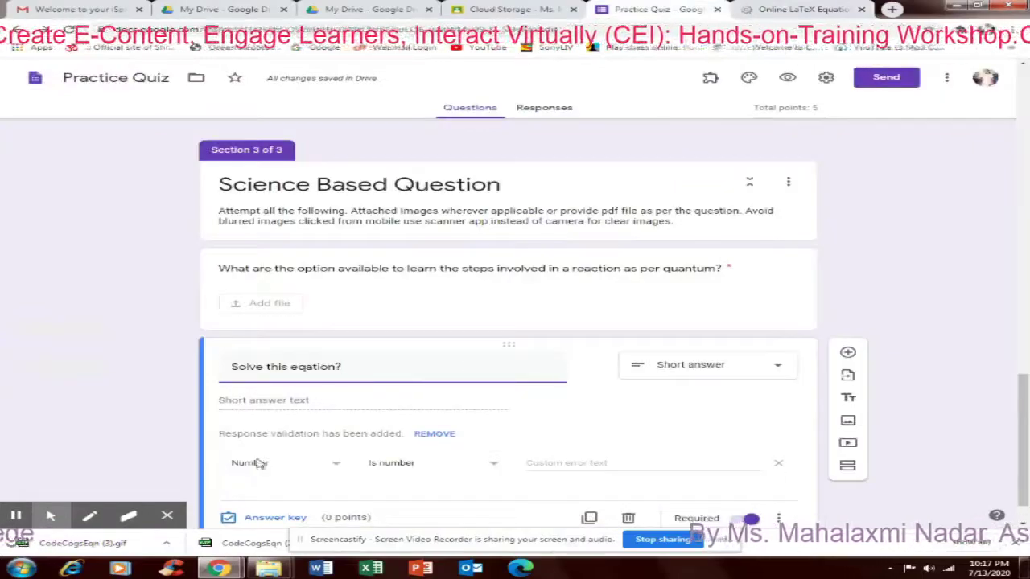
{"action": "scroll", "coordinate": [656, 387], "scroll_direction": "down", "scroll_amount": 1}
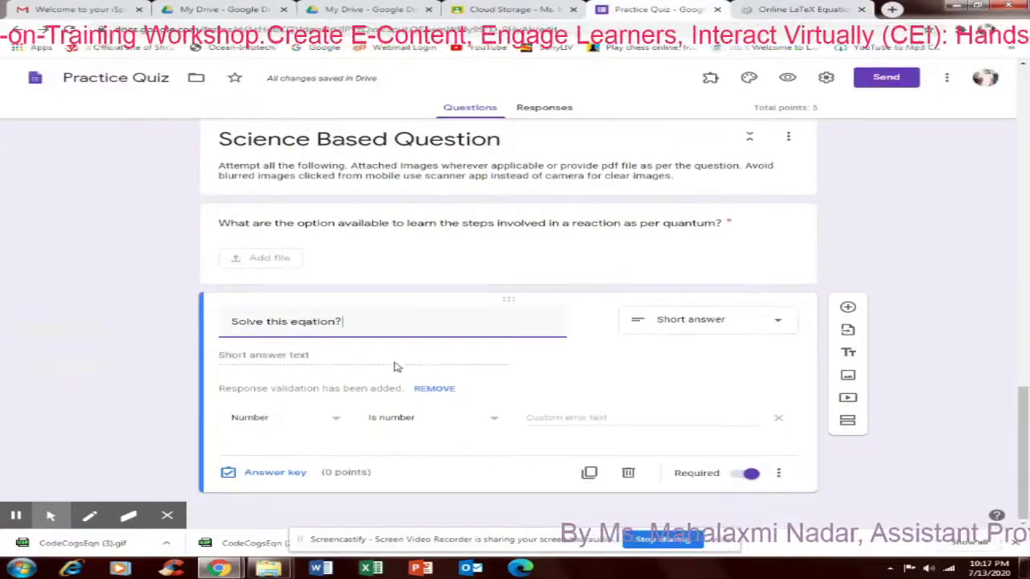
{"action": "mouse_move", "coordinate": [592, 322]}
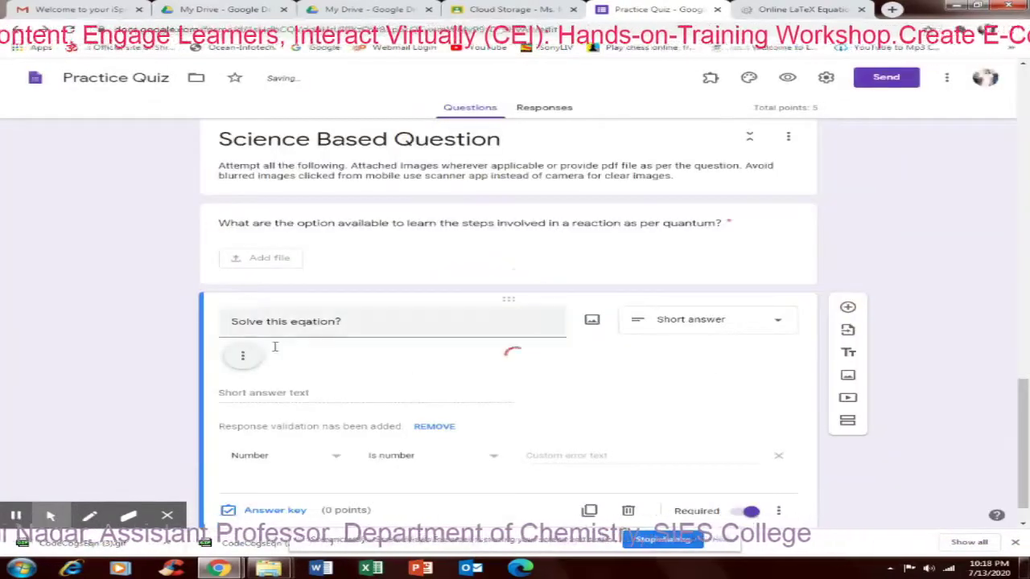
{"action": "left_click", "coordinate": [243, 357]}
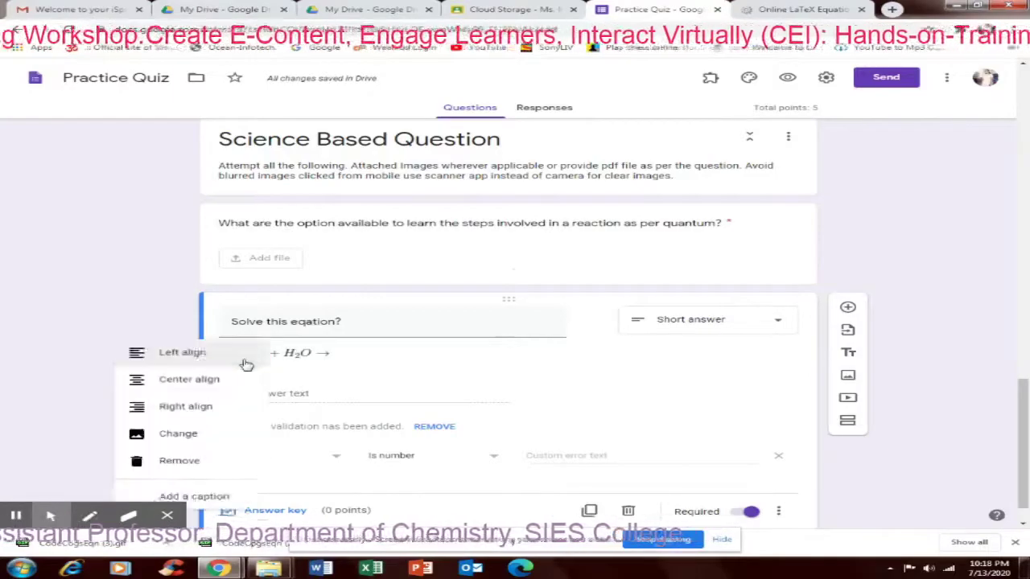
{"action": "left_click", "coordinate": [197, 388]}
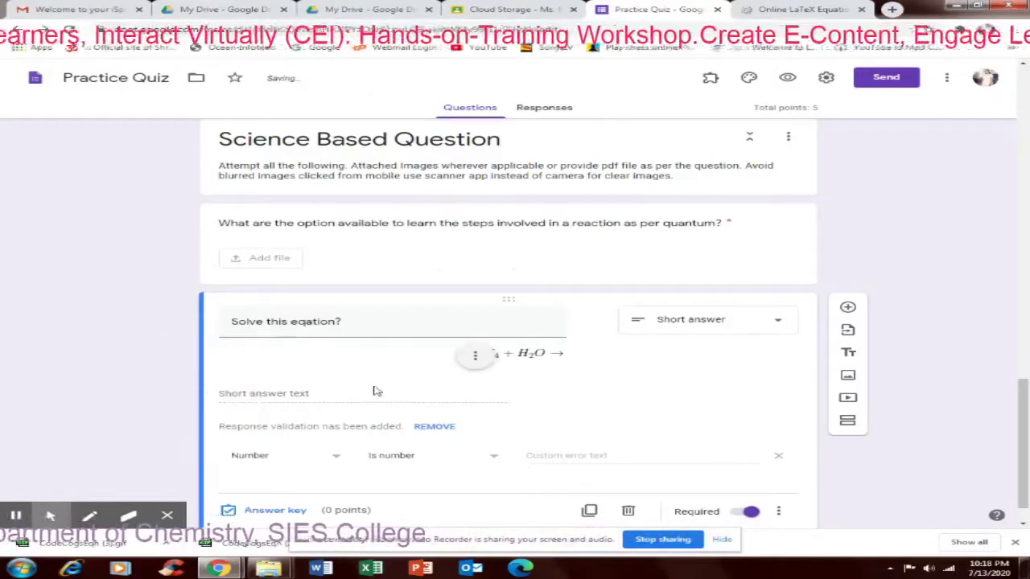
{"action": "left_click", "coordinate": [545, 361]}
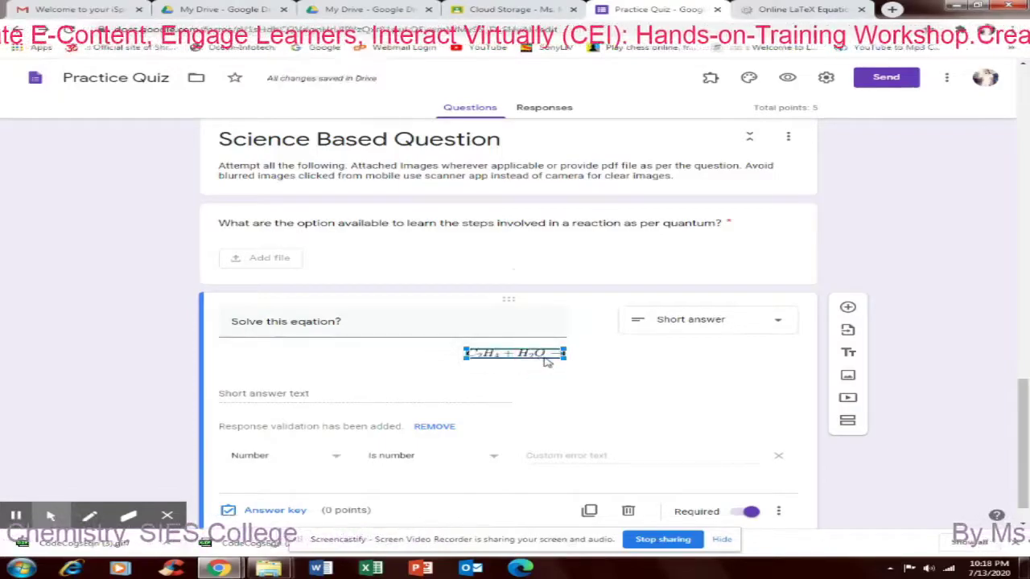
{"action": "left_click_drag", "start_coordinate": [567, 358], "coordinate": [748, 378]}
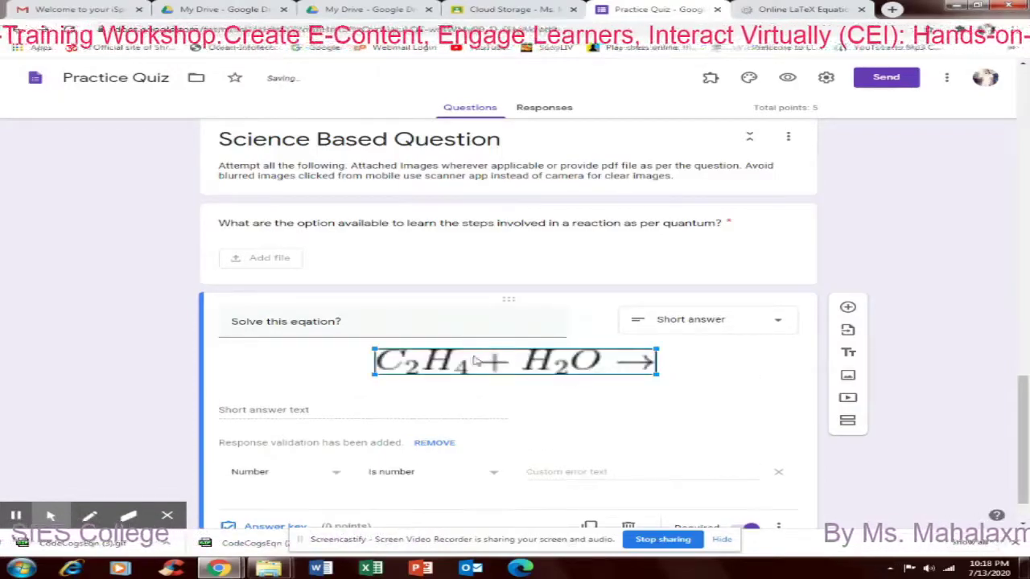
{"action": "left_click", "coordinate": [313, 378]}
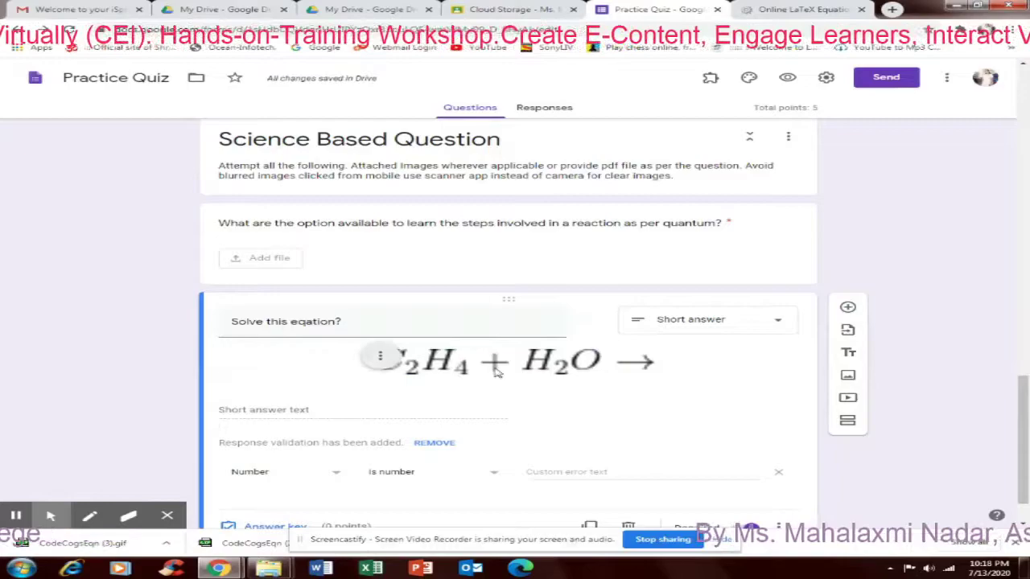
{"action": "left_click", "coordinate": [493, 380]}
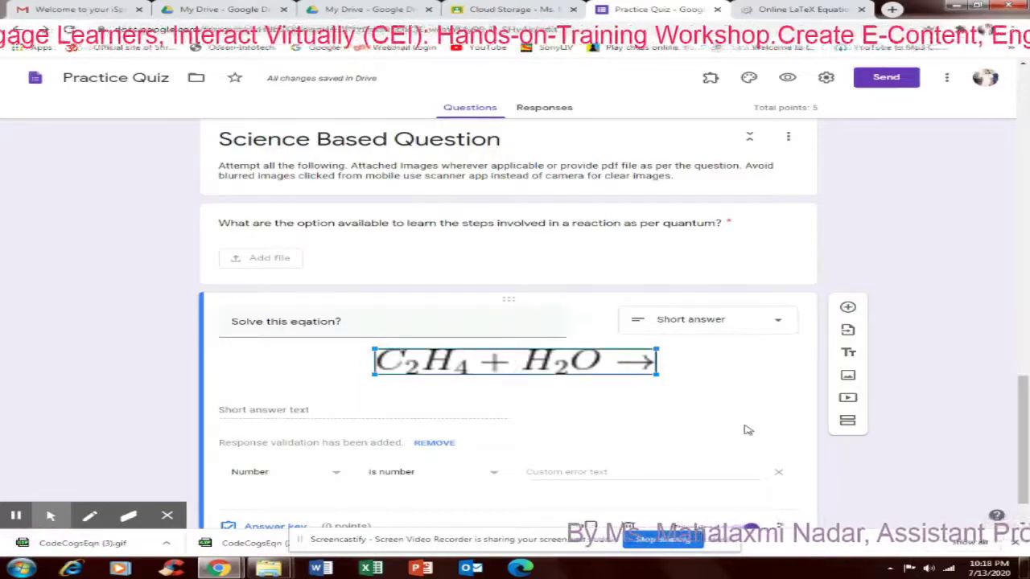
Make the equation question multiple choice with options 'A)' and 'B)'.
{"action": "left_click", "coordinate": [751, 322]}
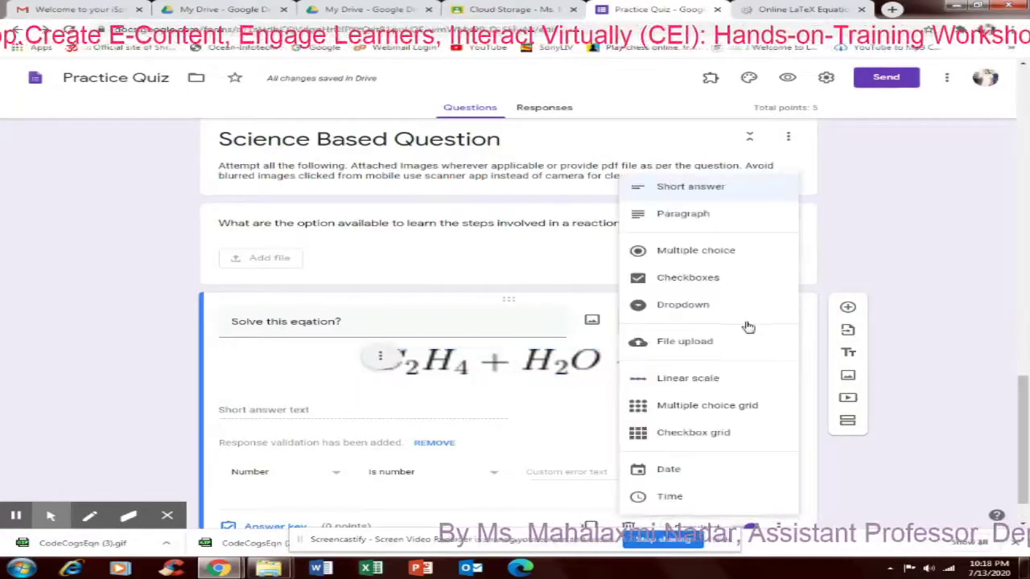
{"action": "left_click", "coordinate": [697, 248]}
{"action": "left_click", "coordinate": [278, 411]}
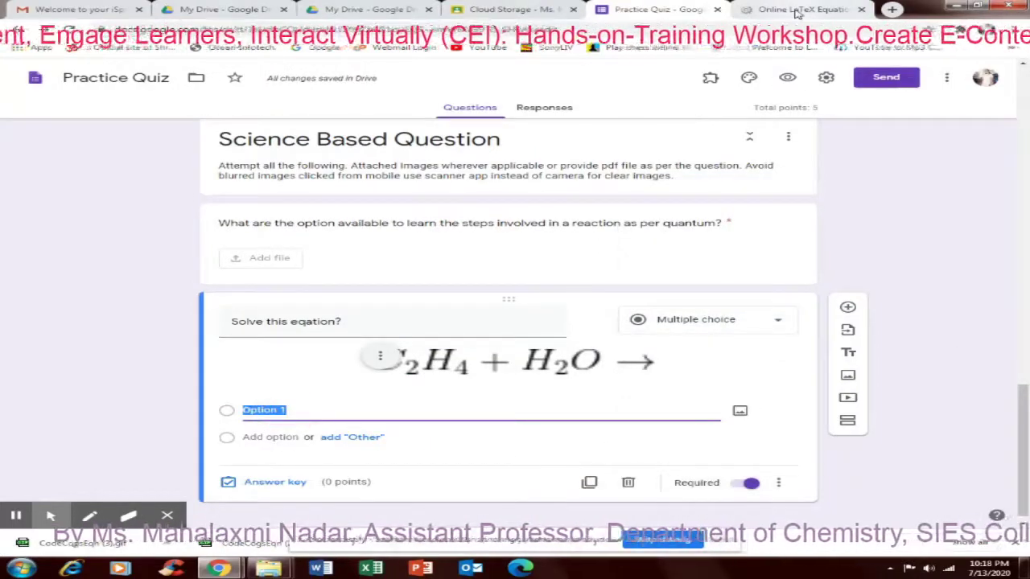
{"action": "type", "text": "A)"}
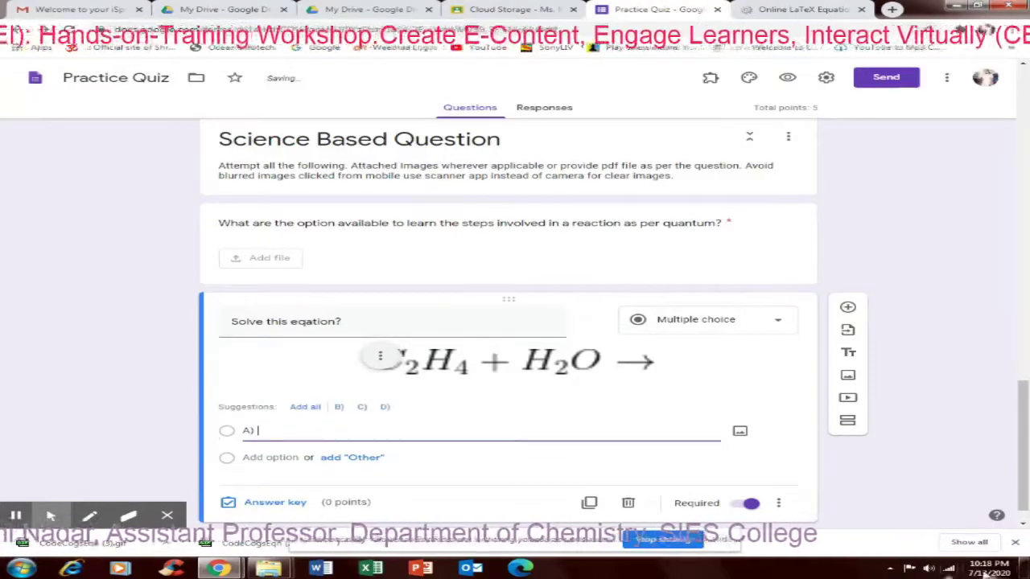
{"action": "left_click", "coordinate": [339, 407]}
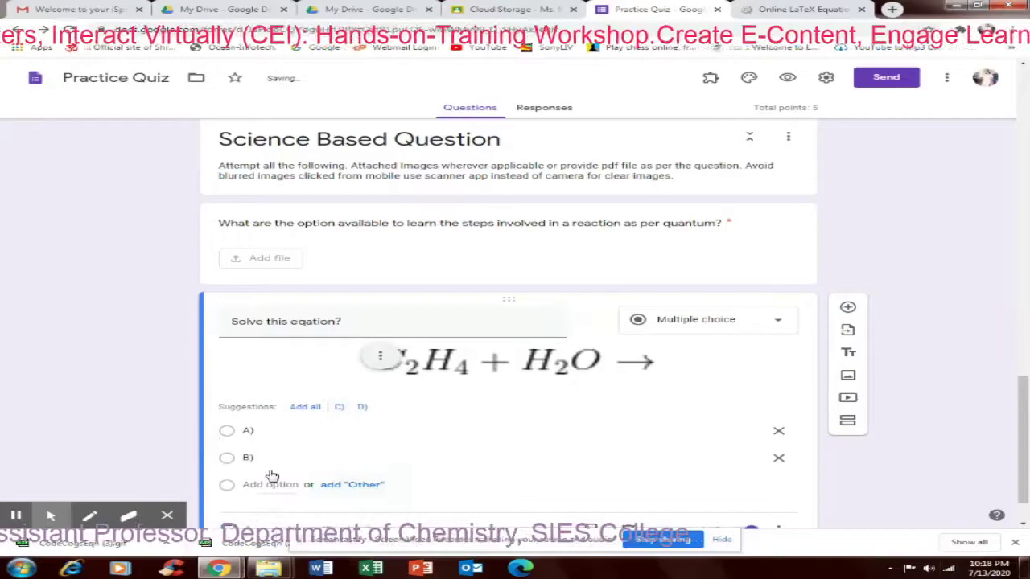
Edit the CodeCogs equation down to C_{2}H_{5}OH and download it as a GIF.
{"action": "left_click", "coordinate": [792, 11]}
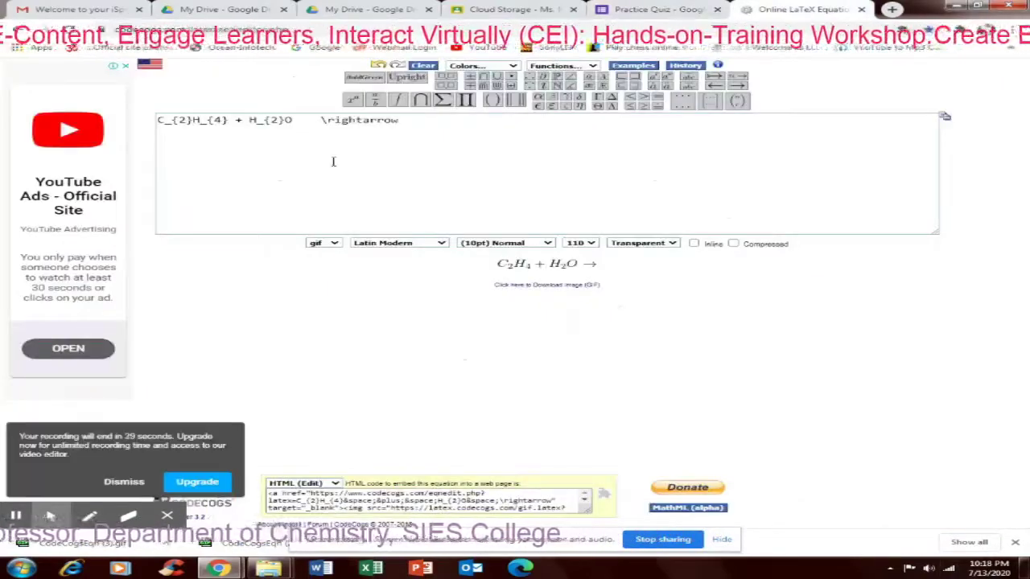
{"action": "left_click_drag", "start_coordinate": [438, 122], "coordinate": [120, 124]}
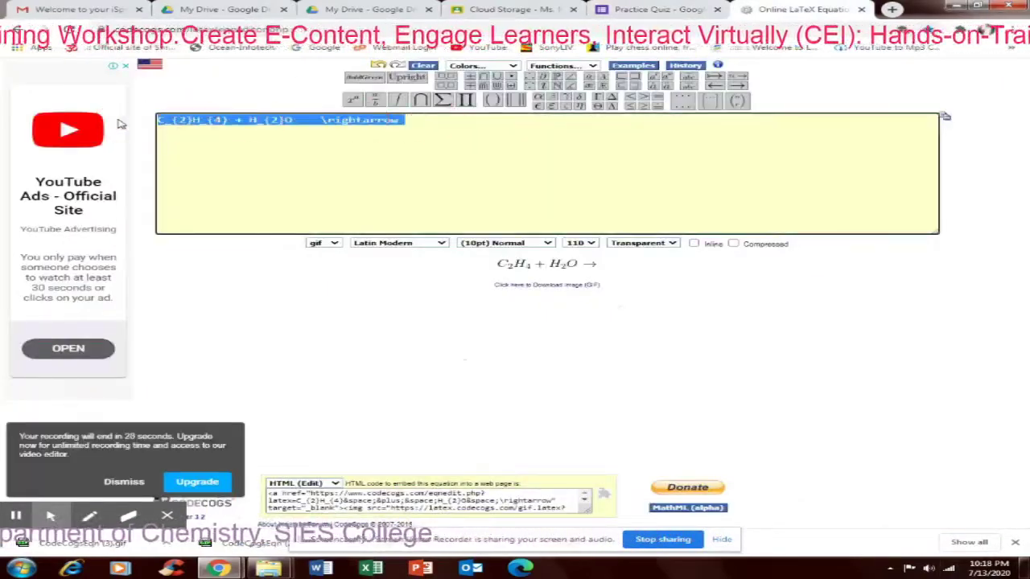
{"action": "left_click", "coordinate": [230, 121]}
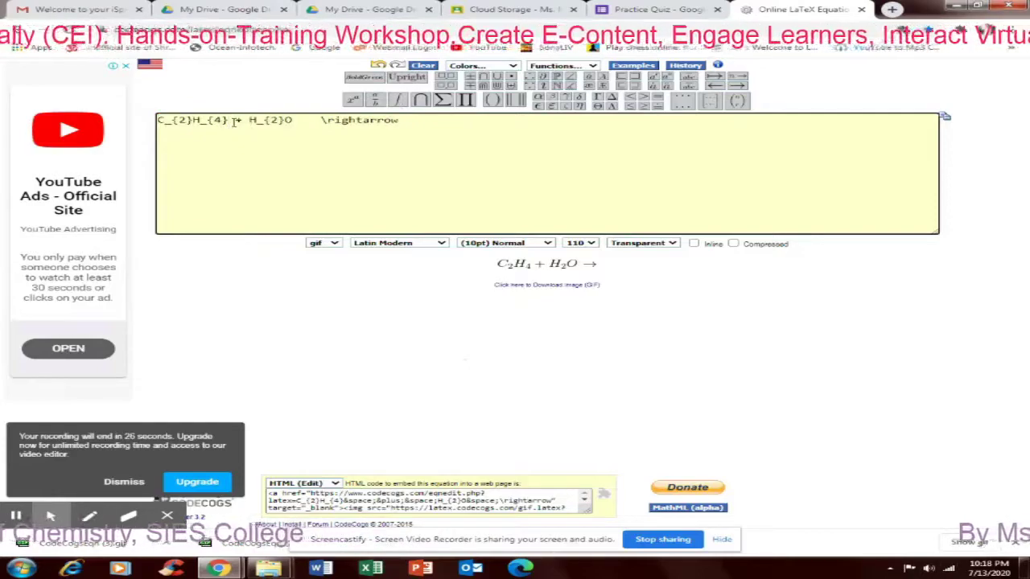
{"action": "left_click_drag", "start_coordinate": [234, 121], "coordinate": [456, 131]}
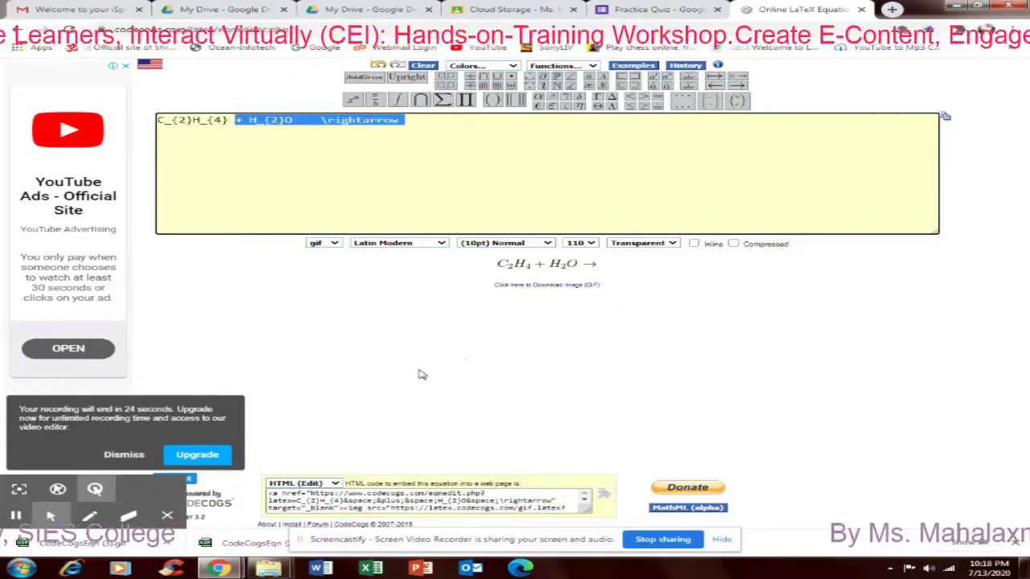
{"action": "key", "text": "BackSpace"}
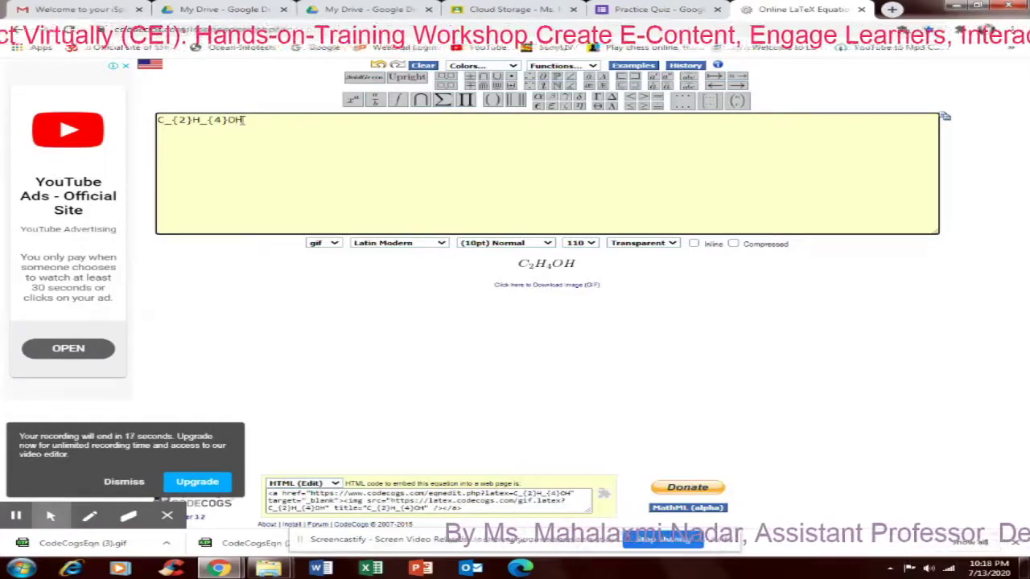
{"action": "left_click", "coordinate": [515, 285]}
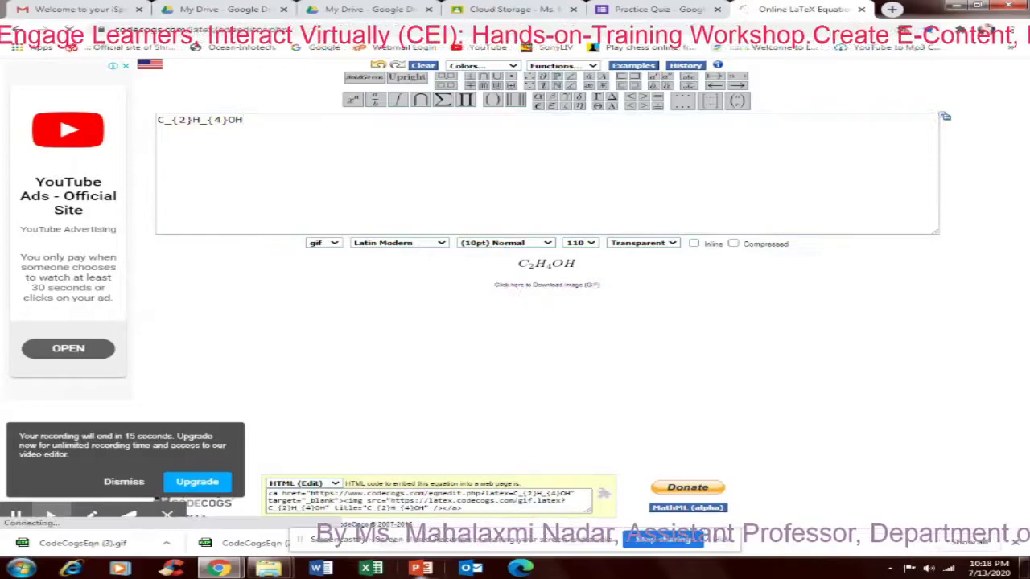
{"action": "left_click", "coordinate": [125, 483]}
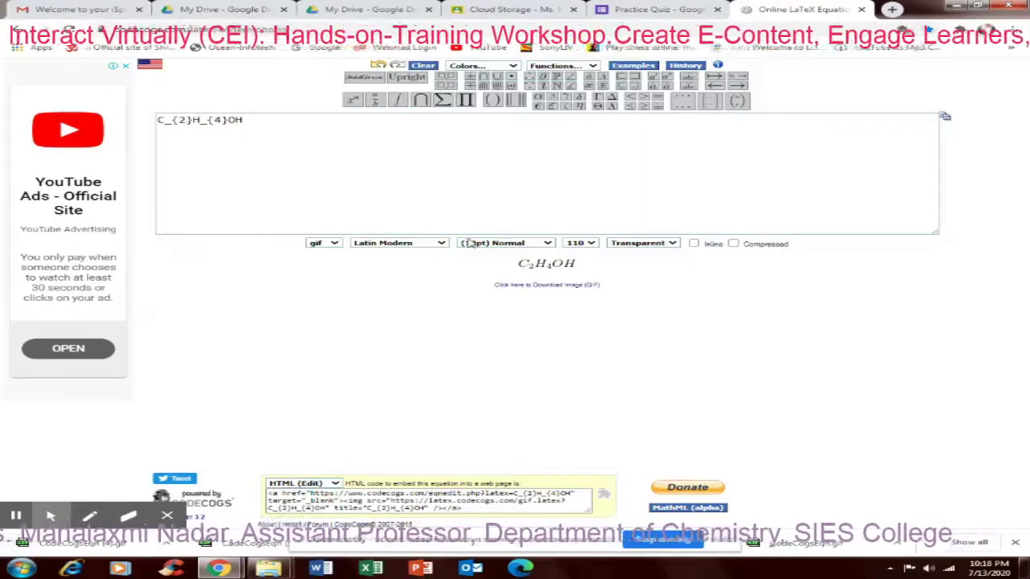
{"action": "left_click_drag", "start_coordinate": [243, 121], "coordinate": [221, 120]}
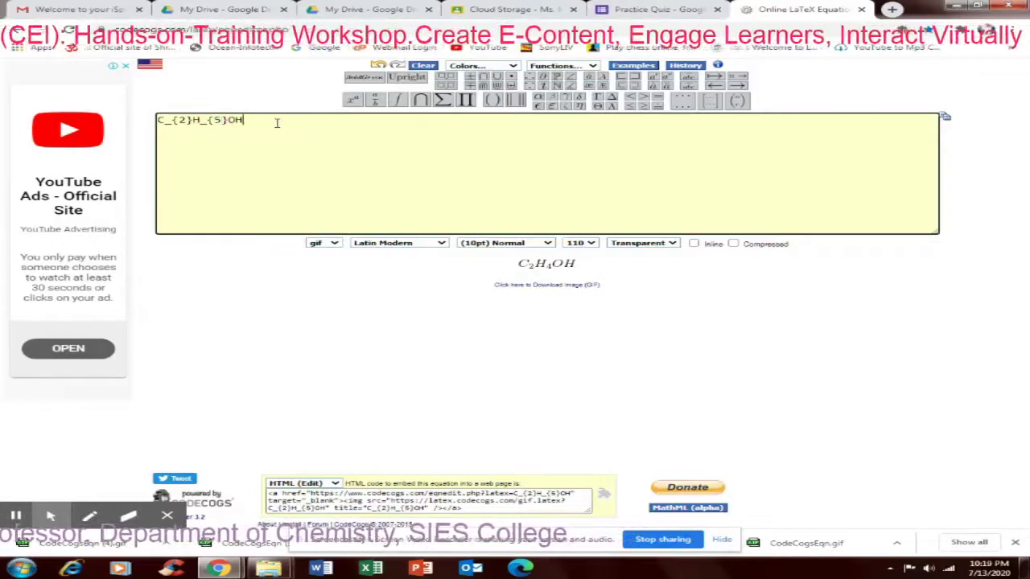
{"action": "left_click", "coordinate": [541, 288]}
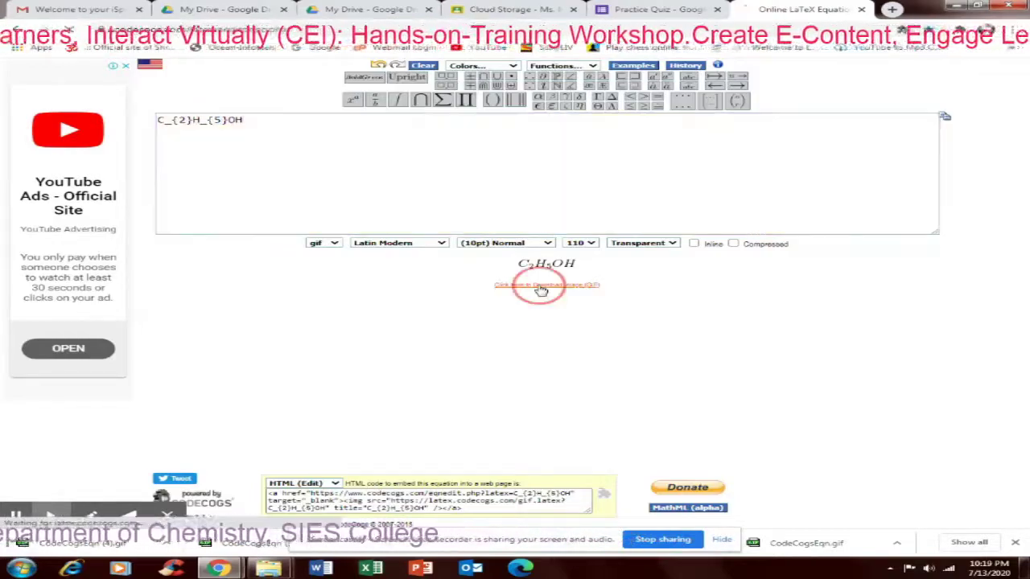